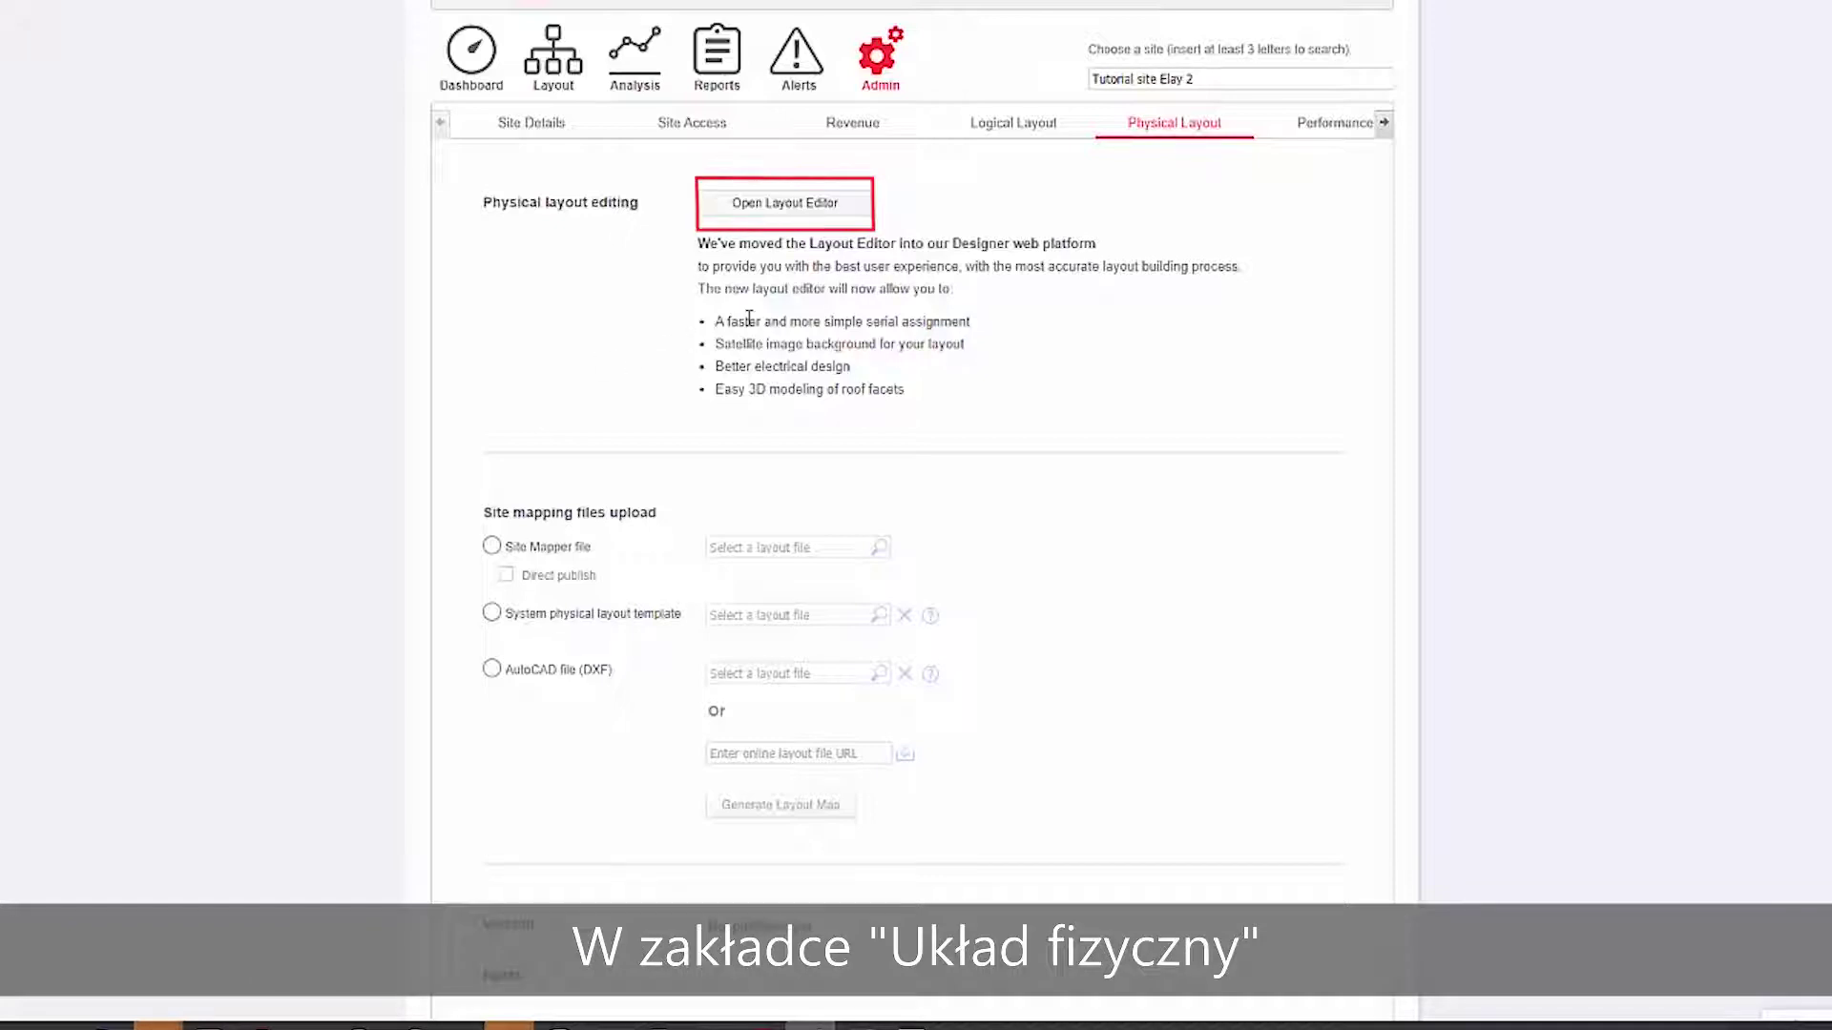
Open this site's layout editor and proceed into the new SolarEdge Designer Layout editor.
click(784, 206)
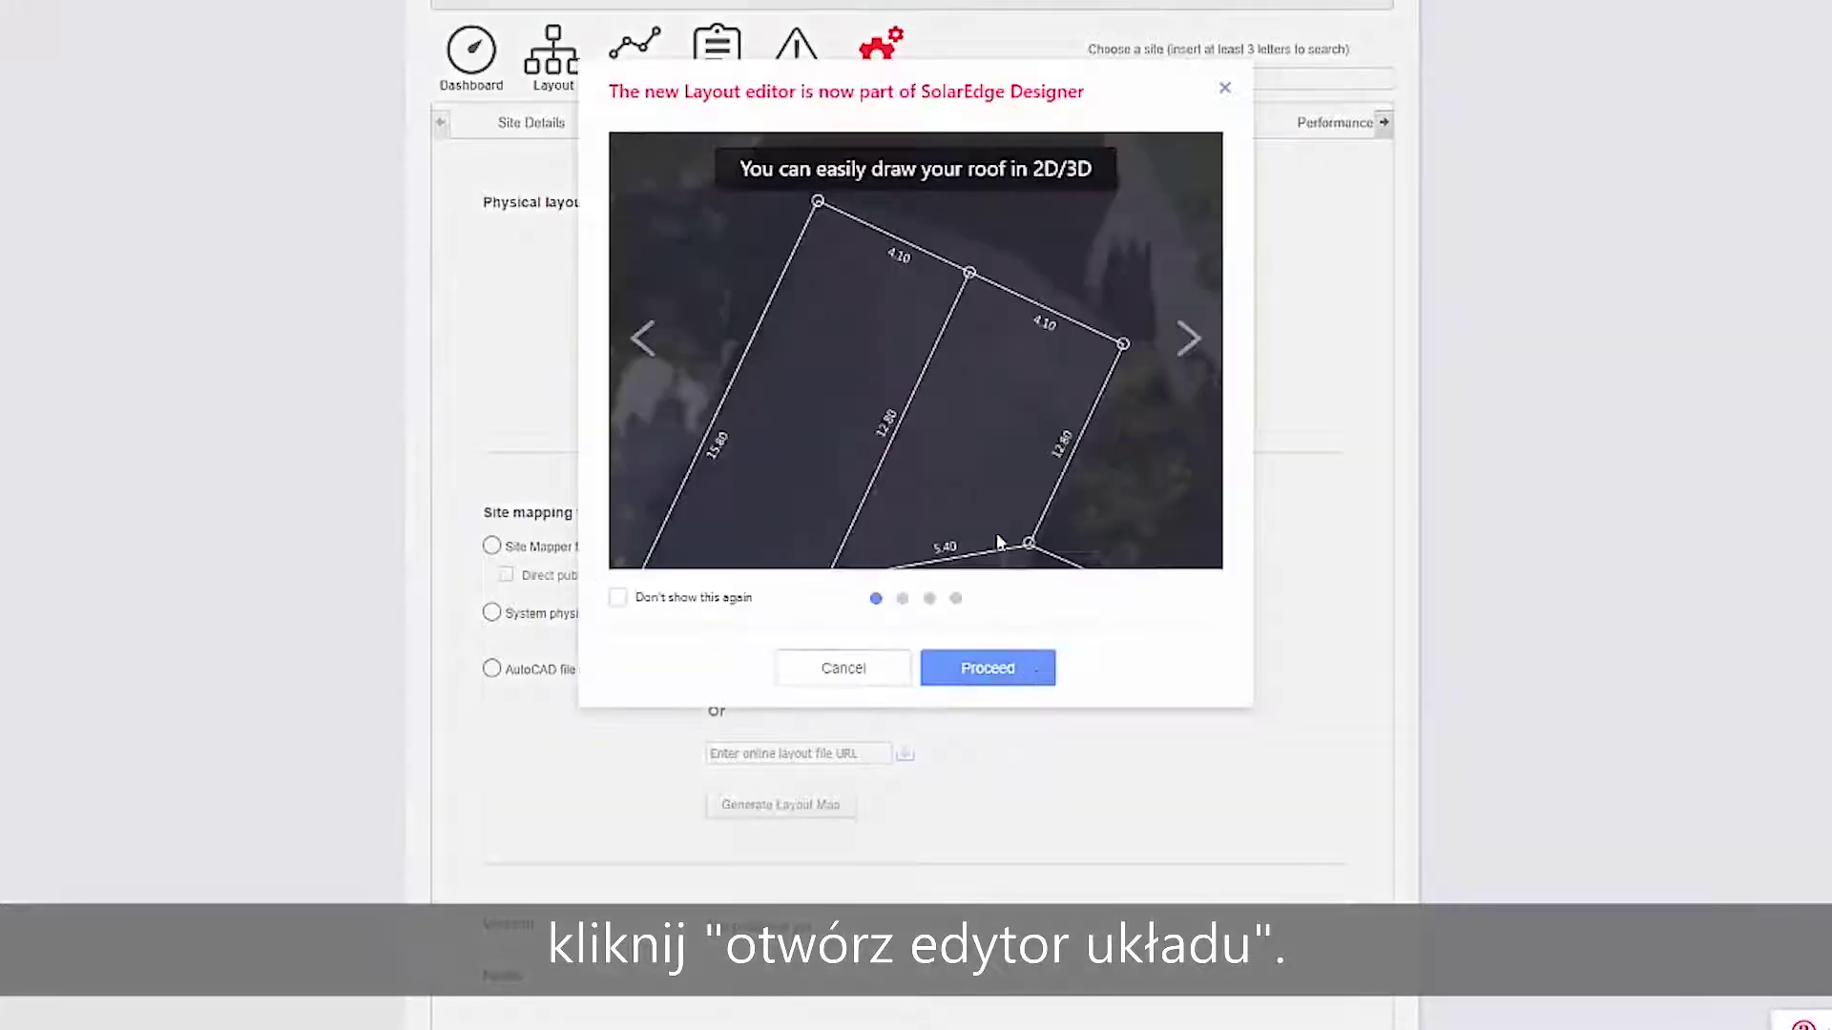
click(1031, 672)
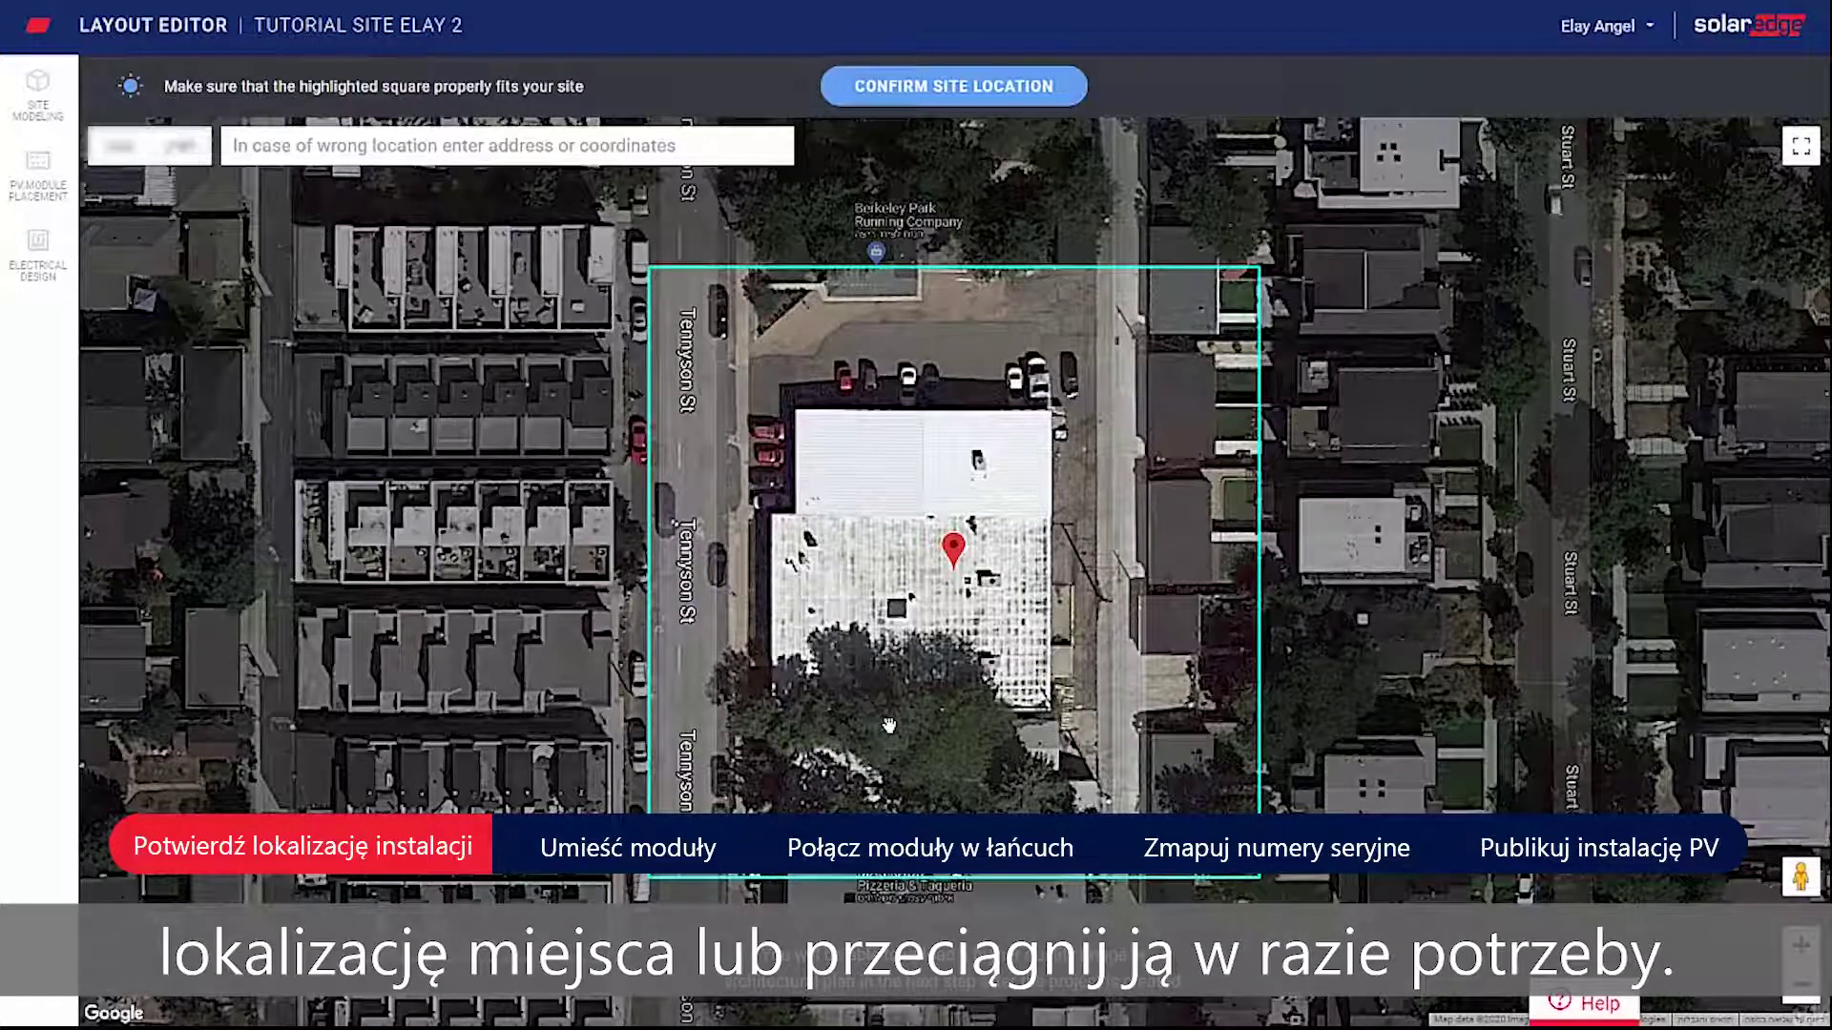
Place the site pin on the building's upper roof and confirm the site location.
drag(954, 555, 918, 445)
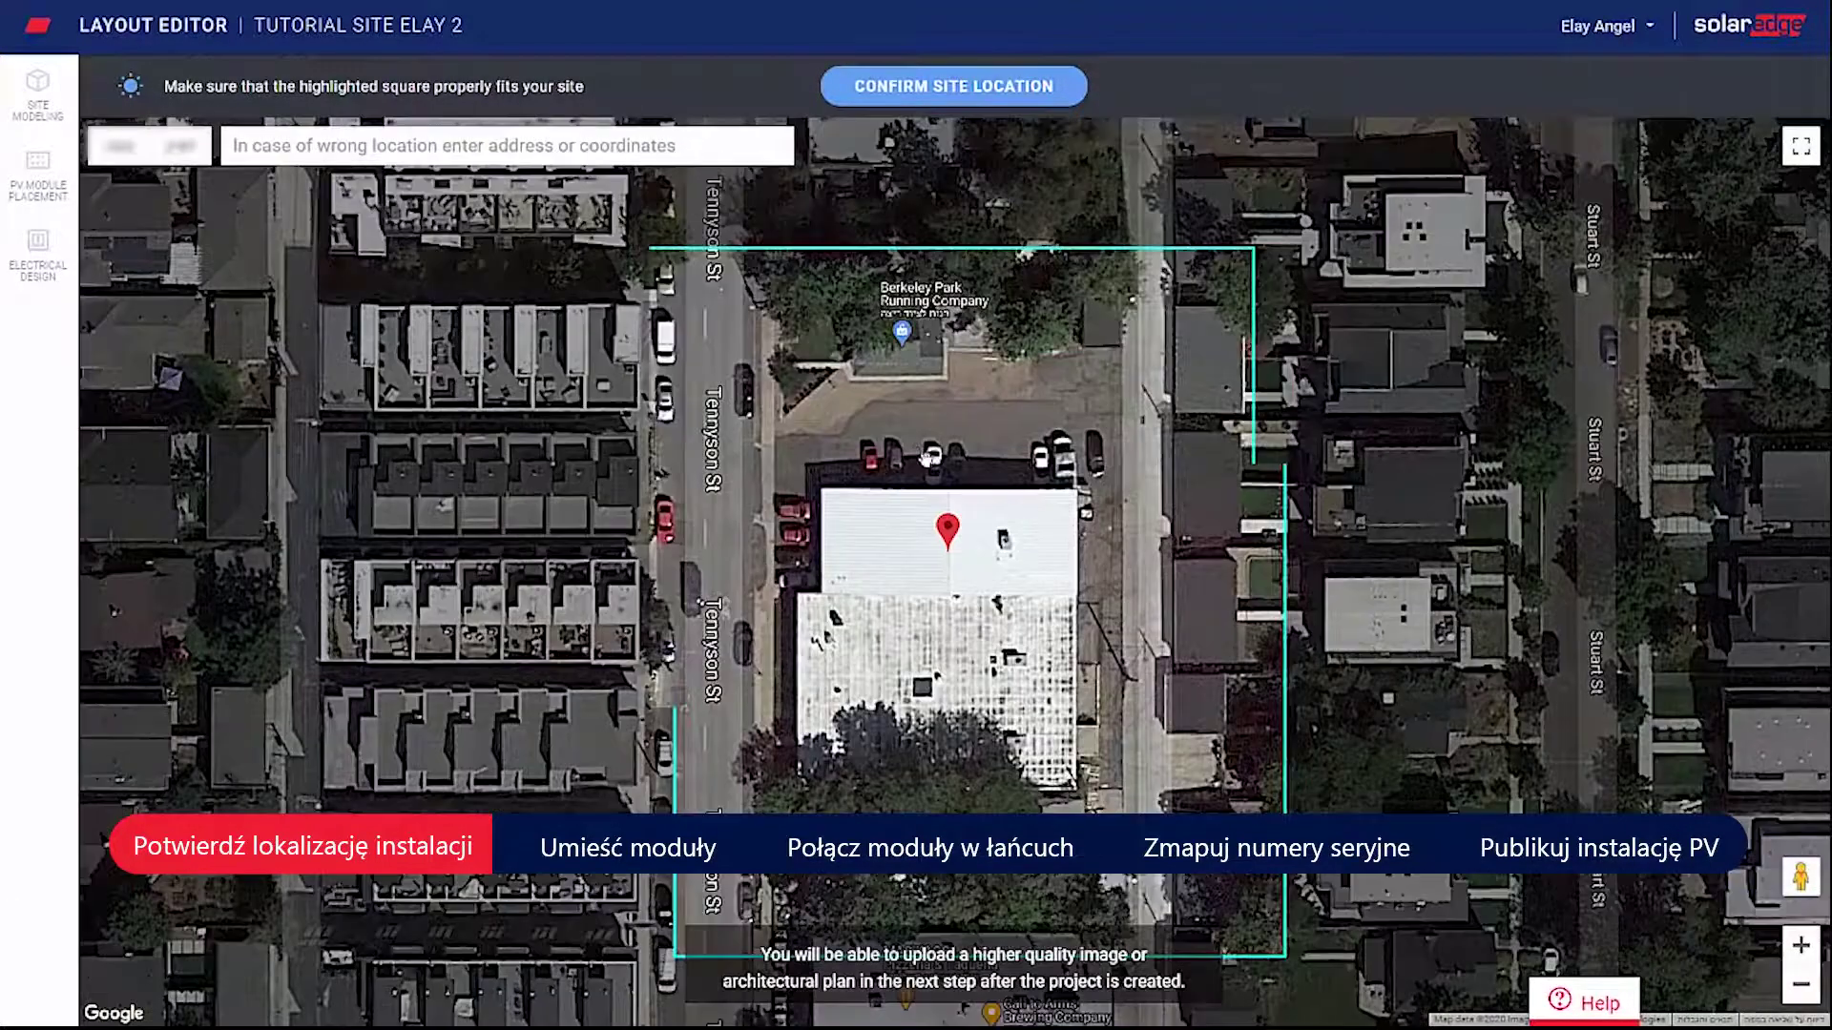
scroll(957, 510, down, 2)
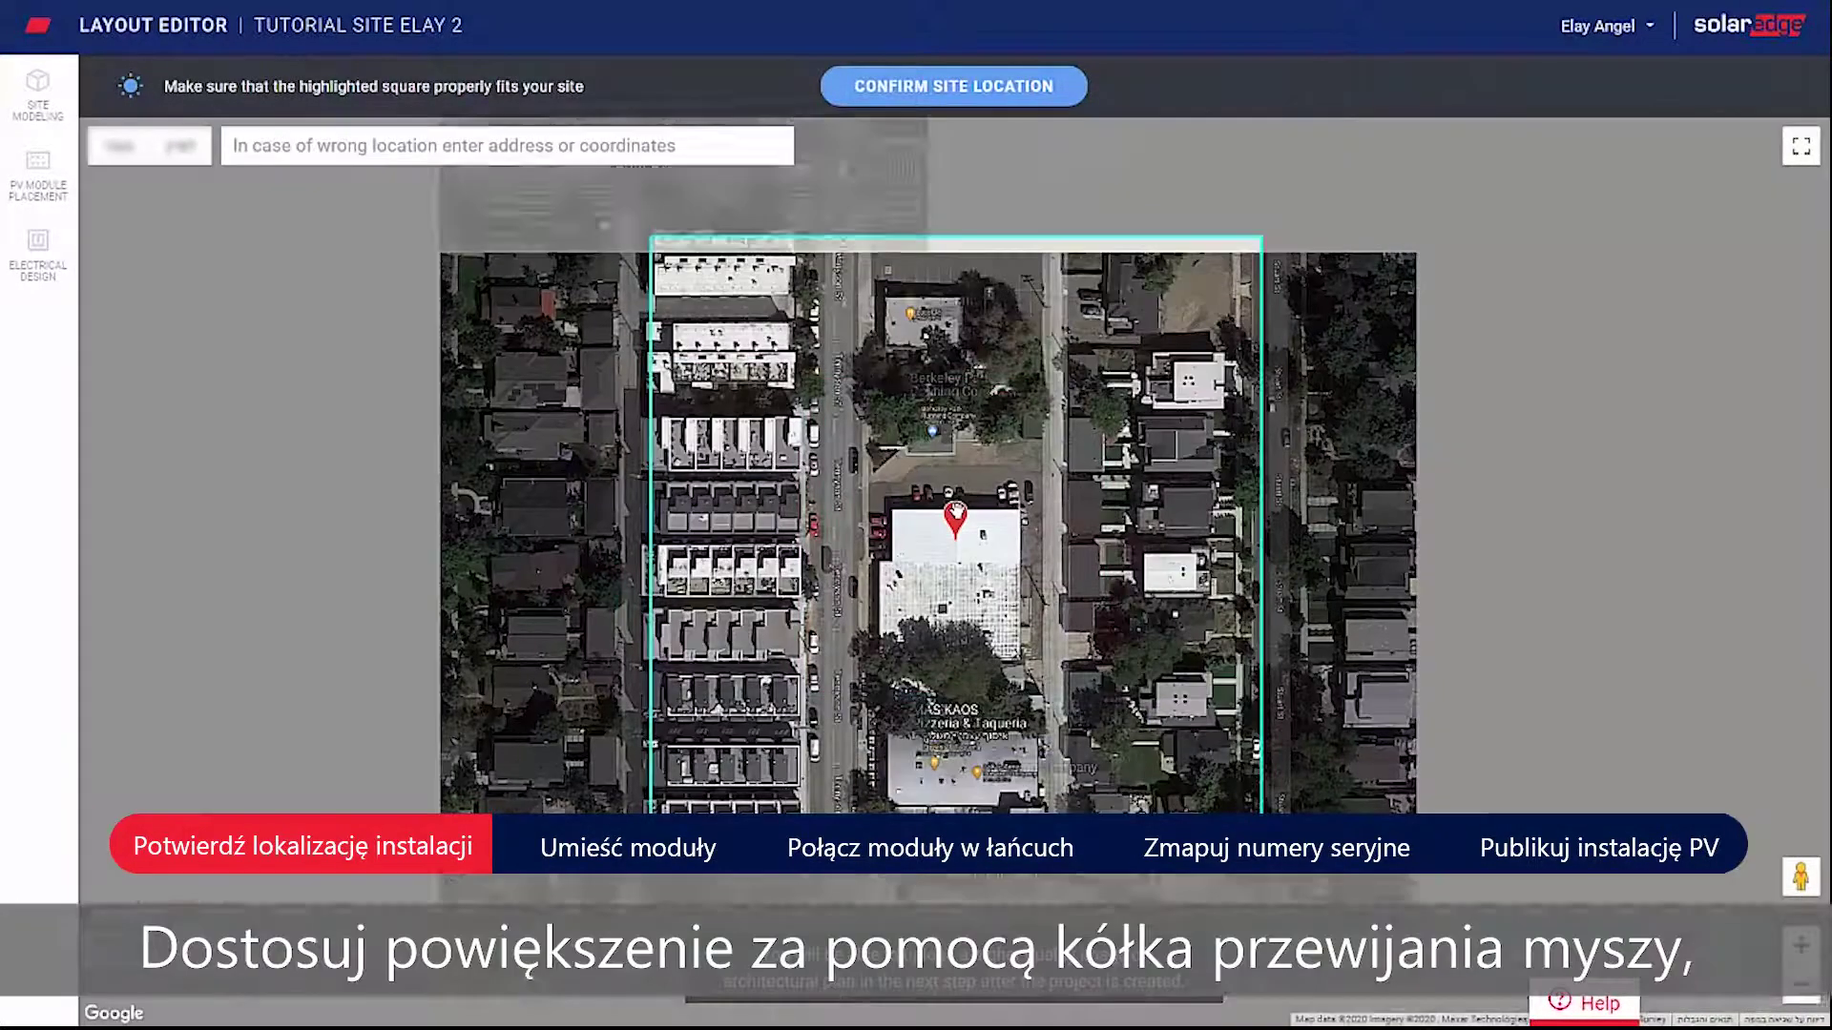
scroll(959, 520, up, 1)
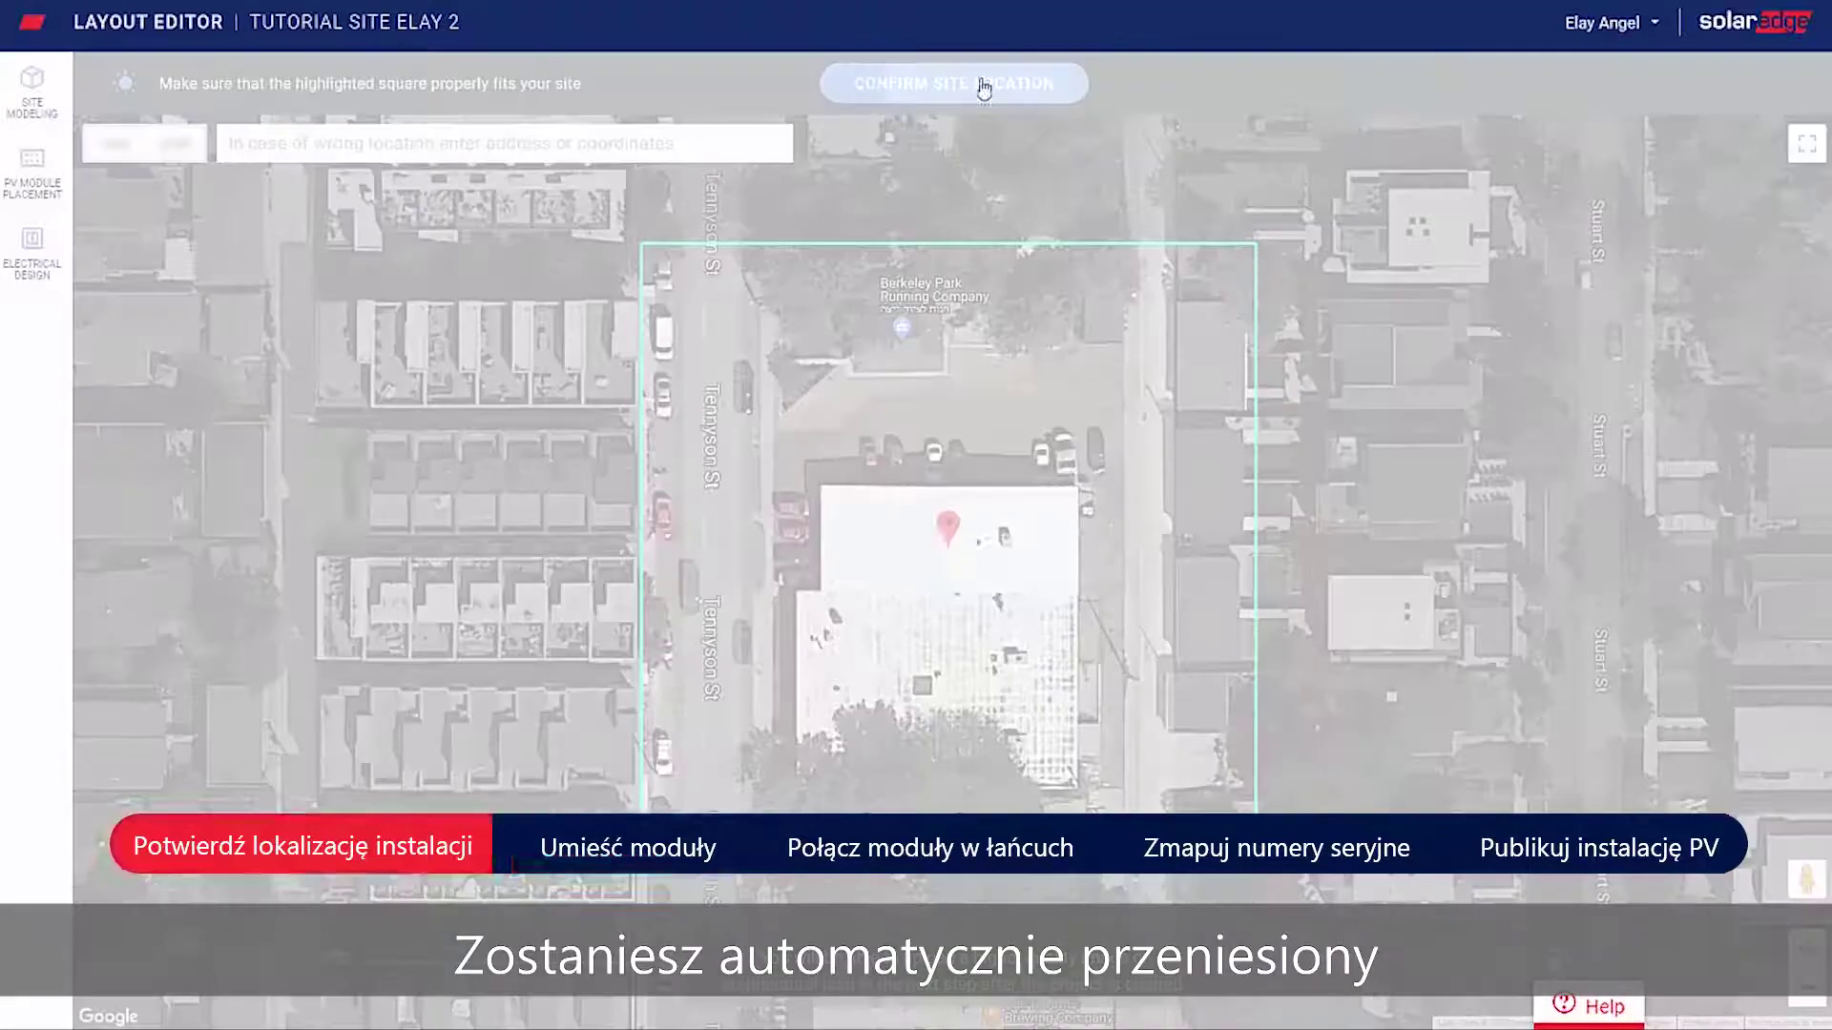
click(982, 82)
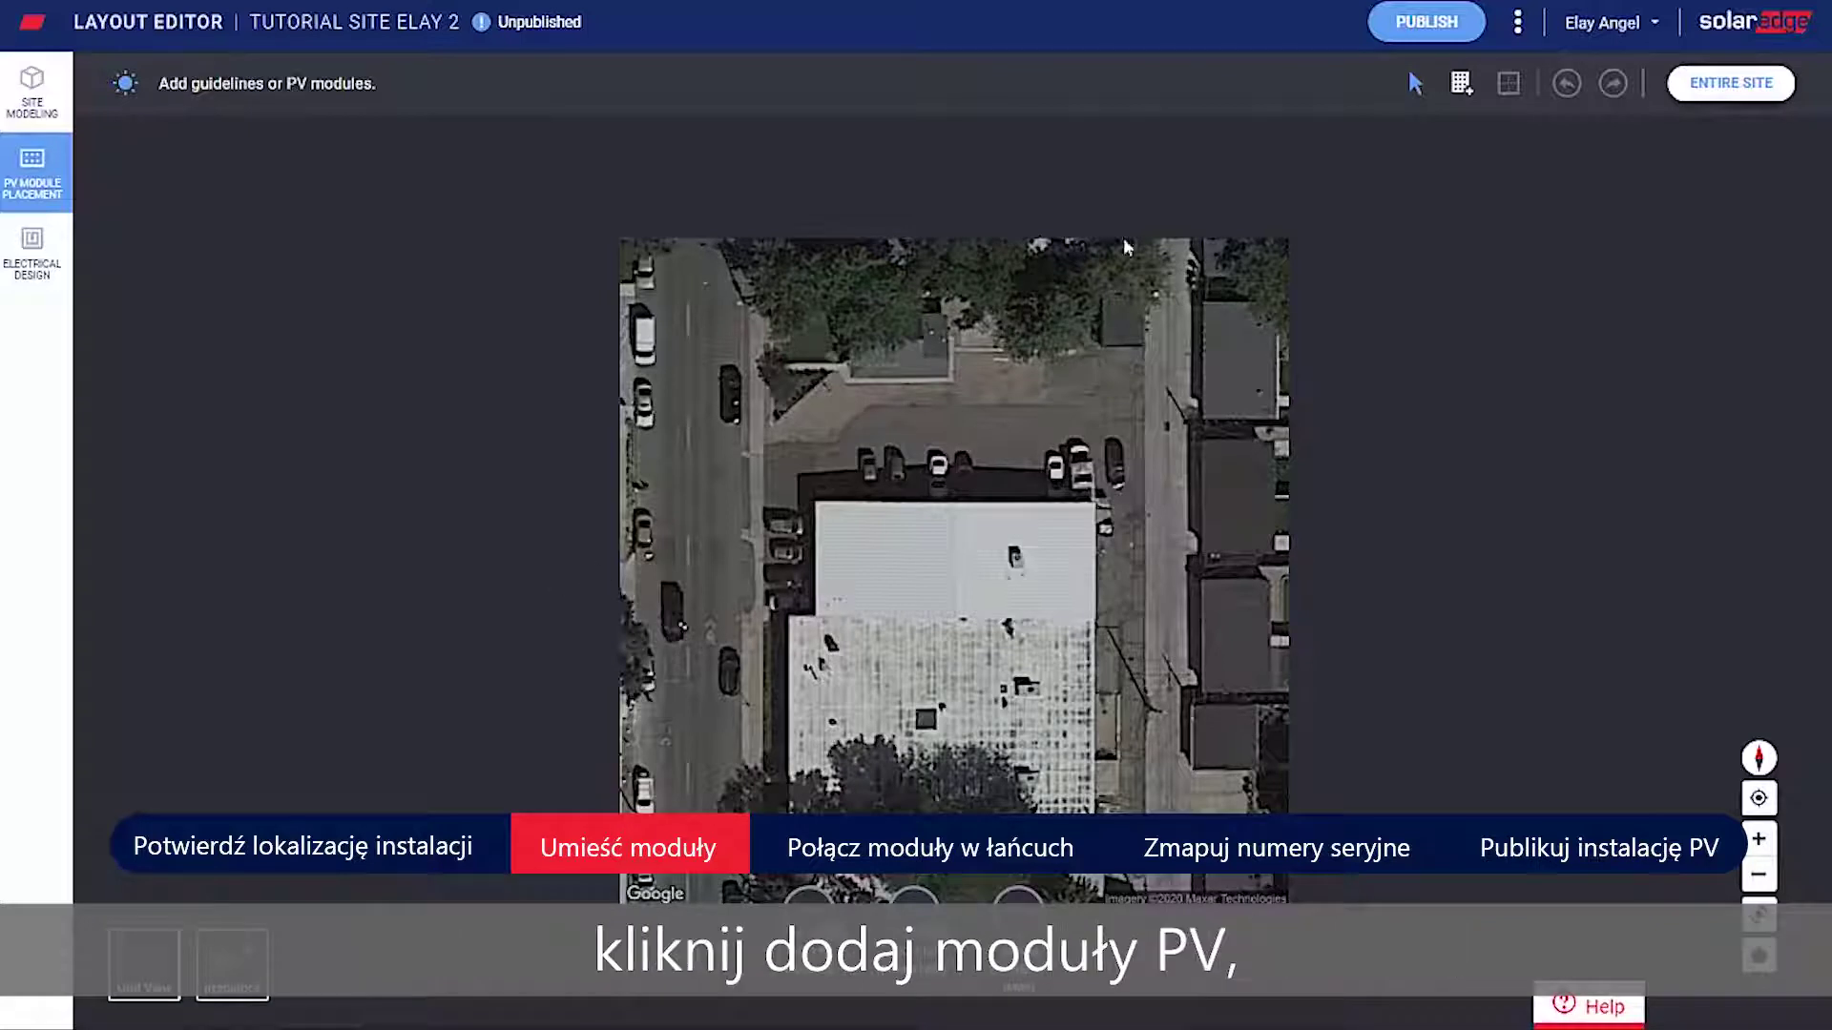
Place a 12-module LG325N1K-A5 array, tilted 30° facing 180°, across the upper roof.
click(1457, 86)
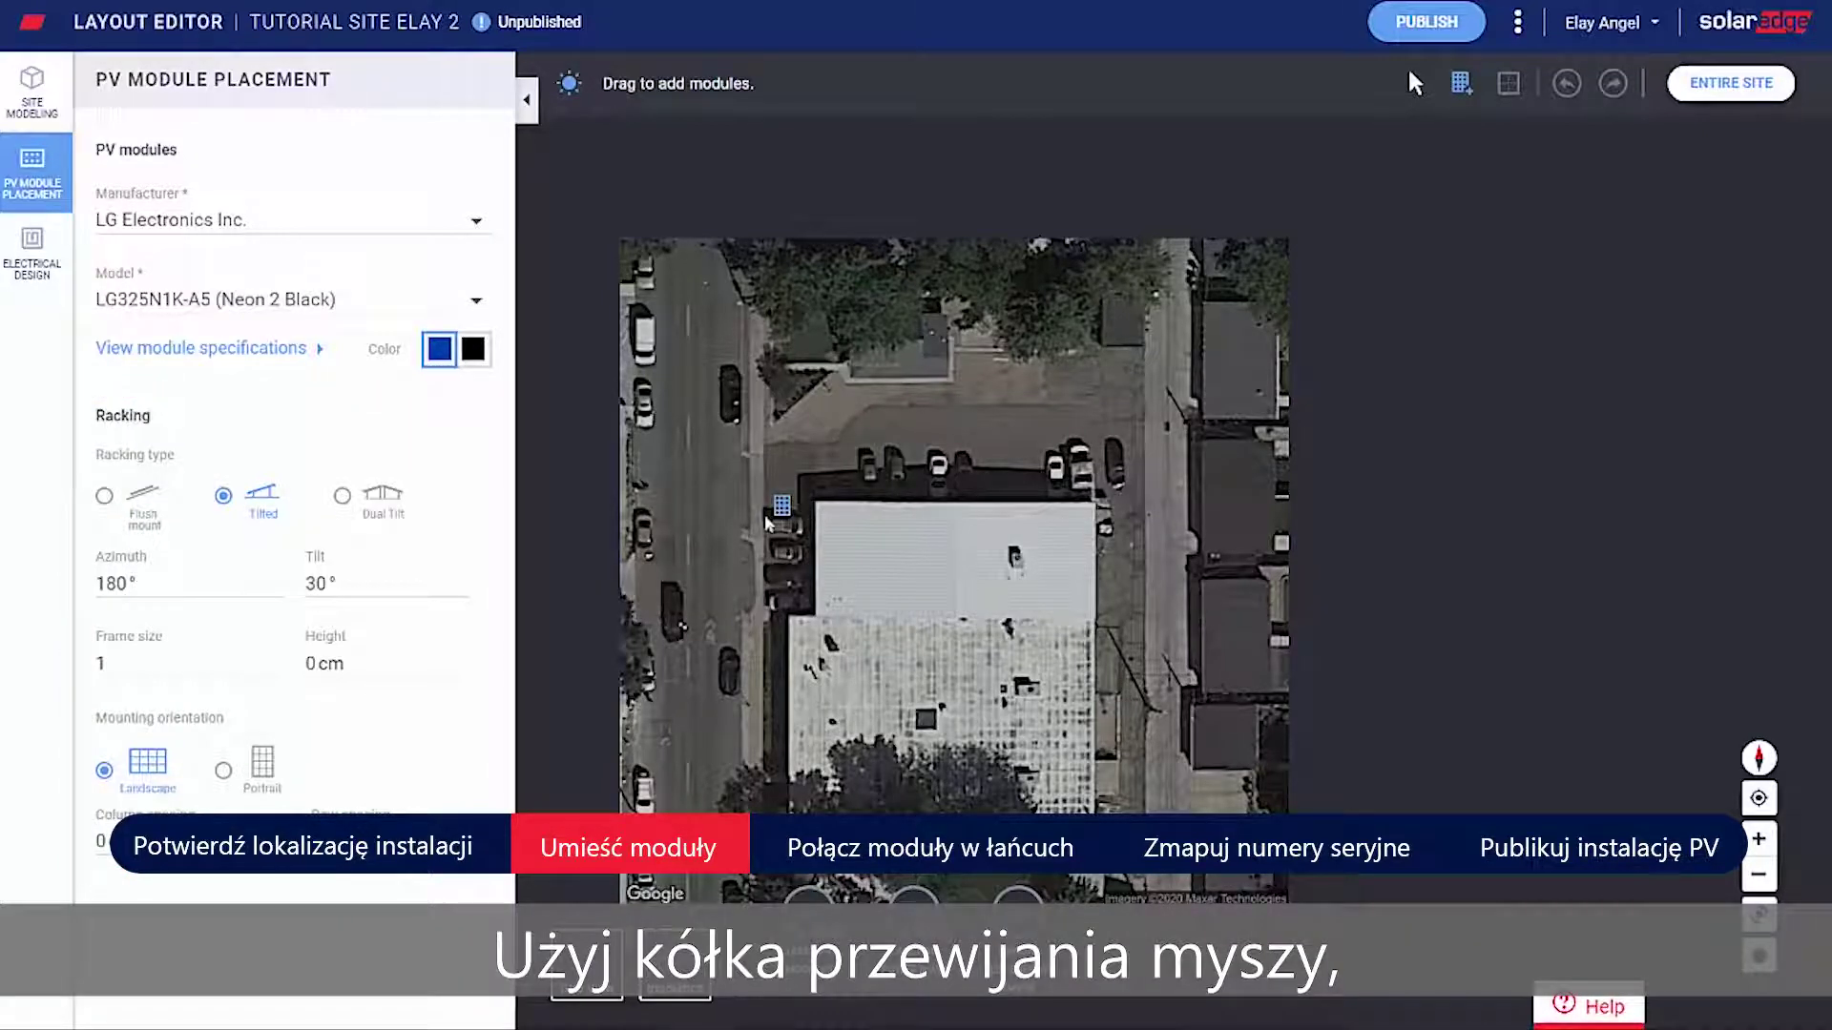
scroll(766, 522, up, 3)
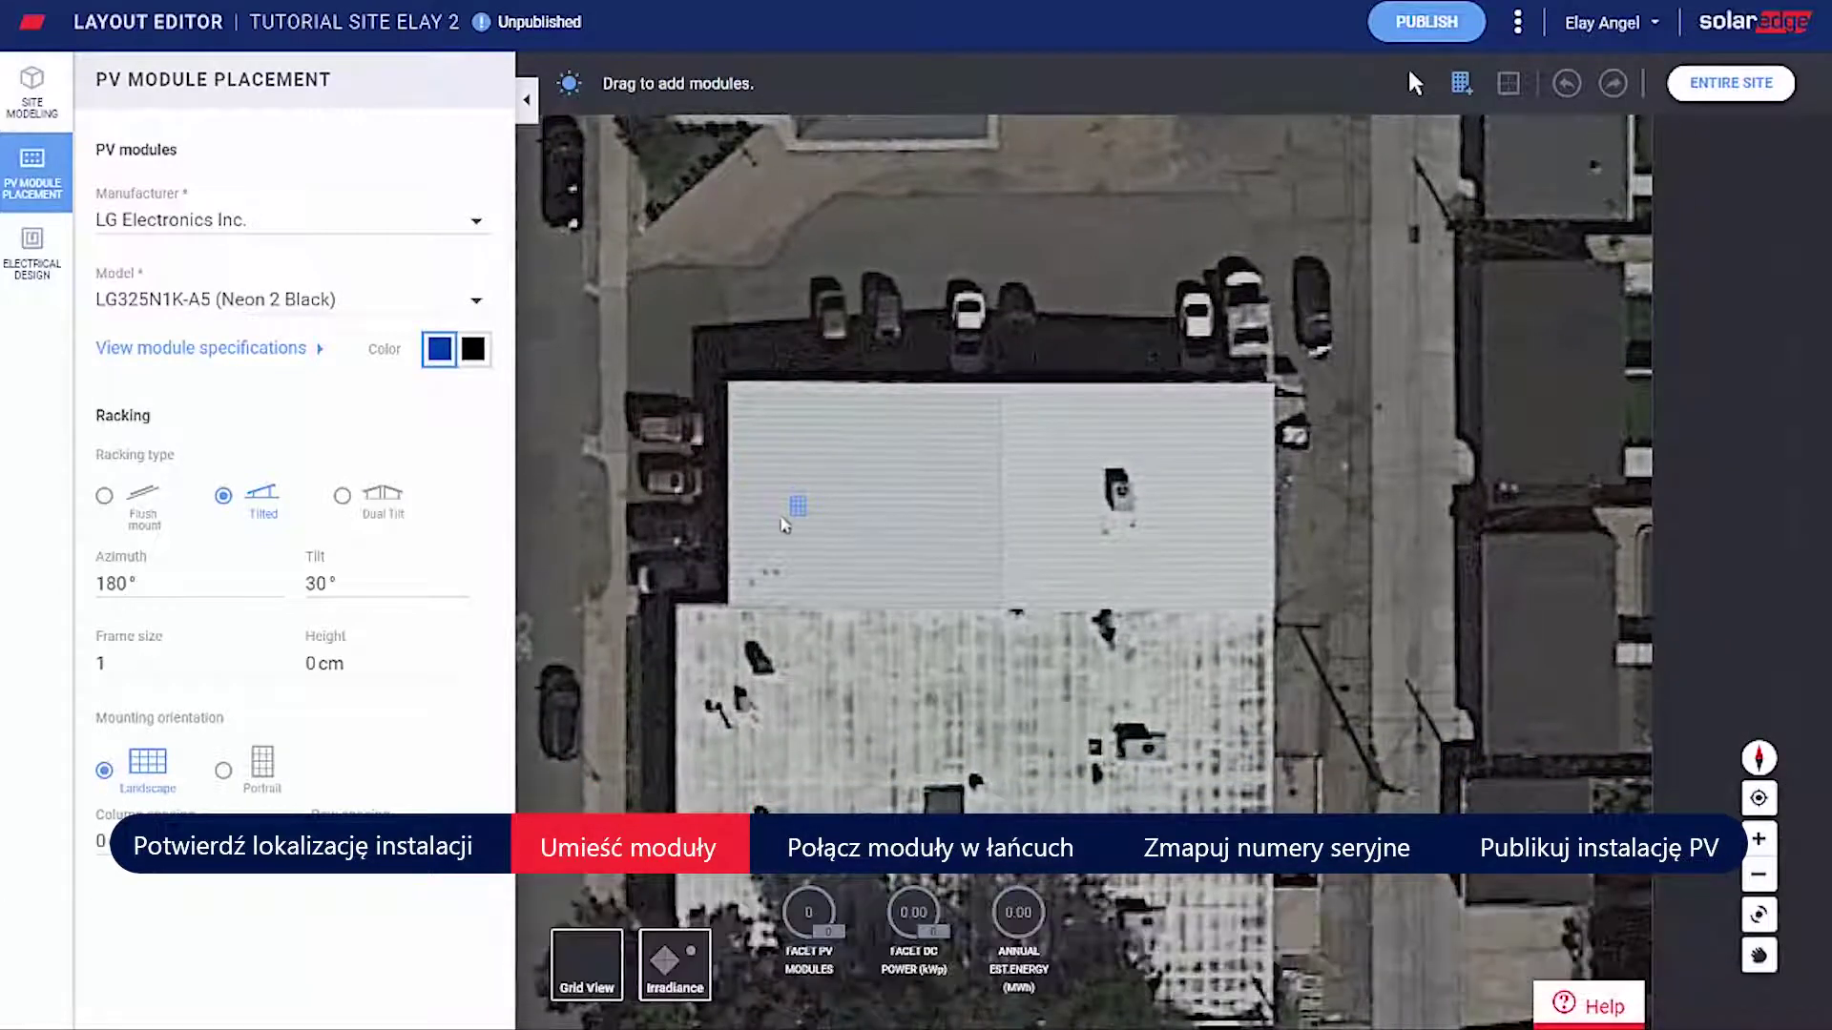
drag(782, 524, 970, 558)
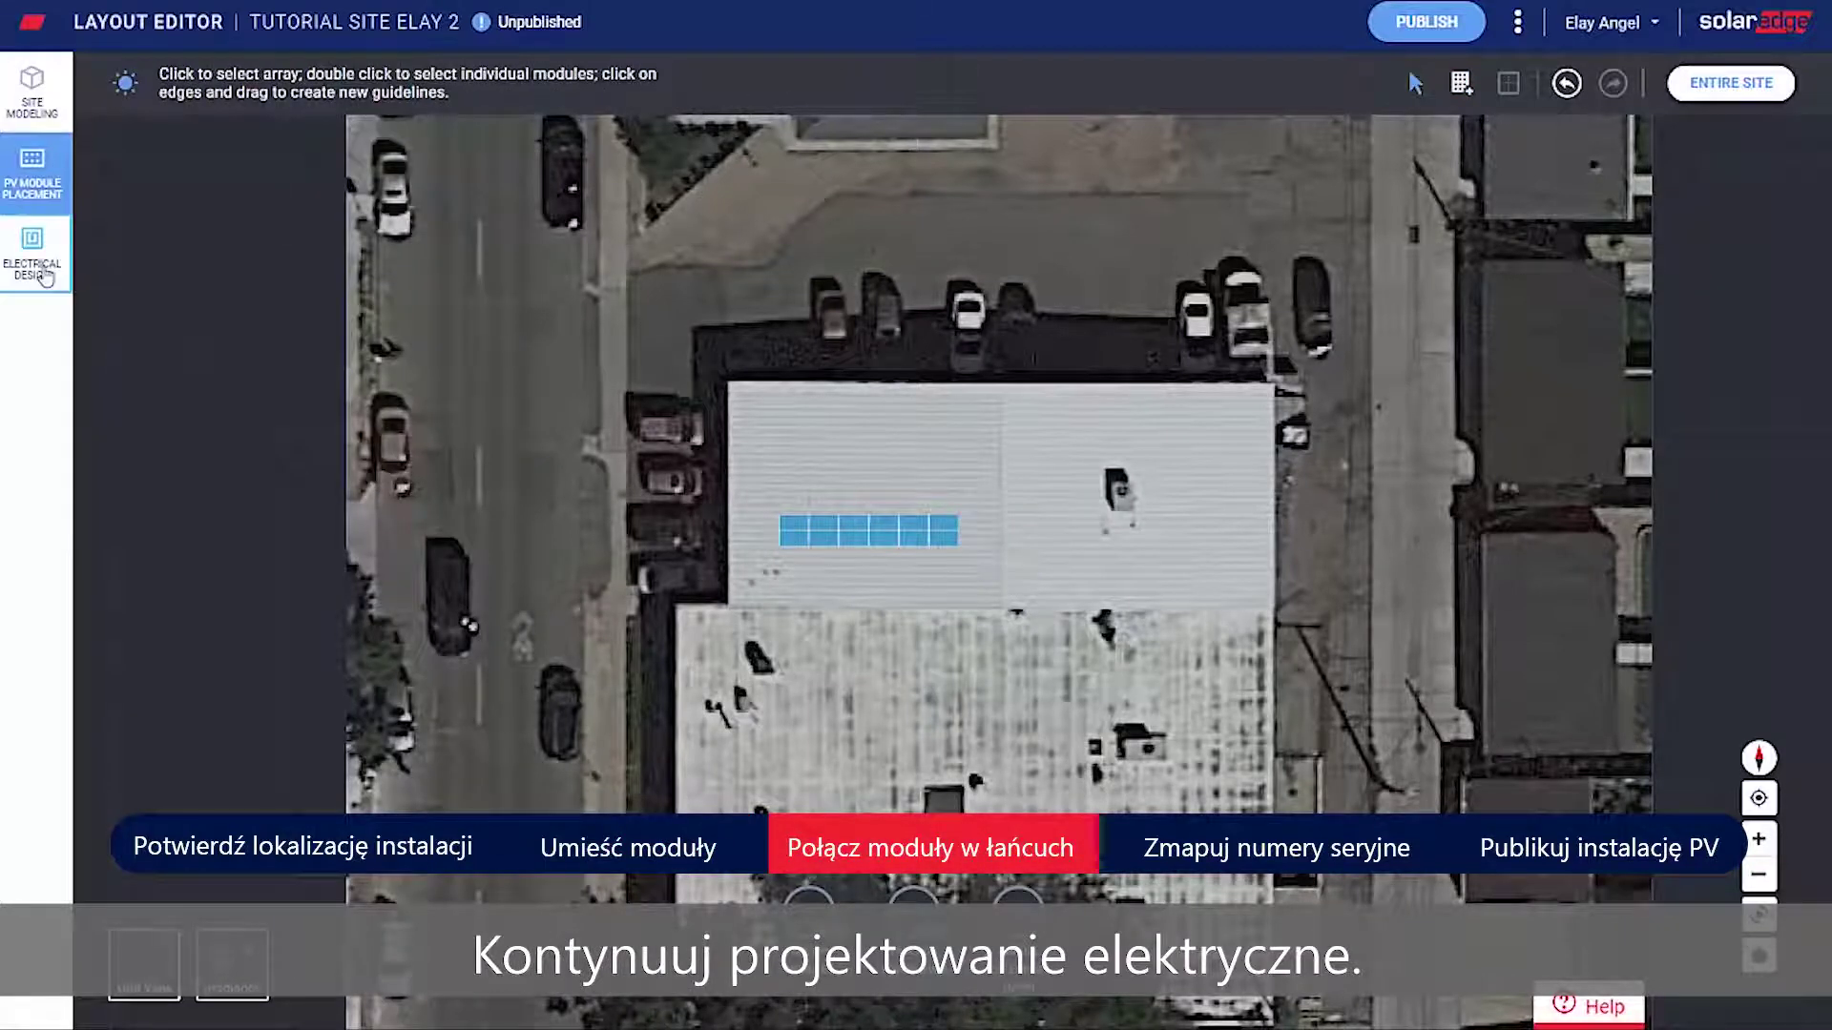
String modules 1–12 on inverter 7F223D80-5E and move the inverter above the array.
click(44, 273)
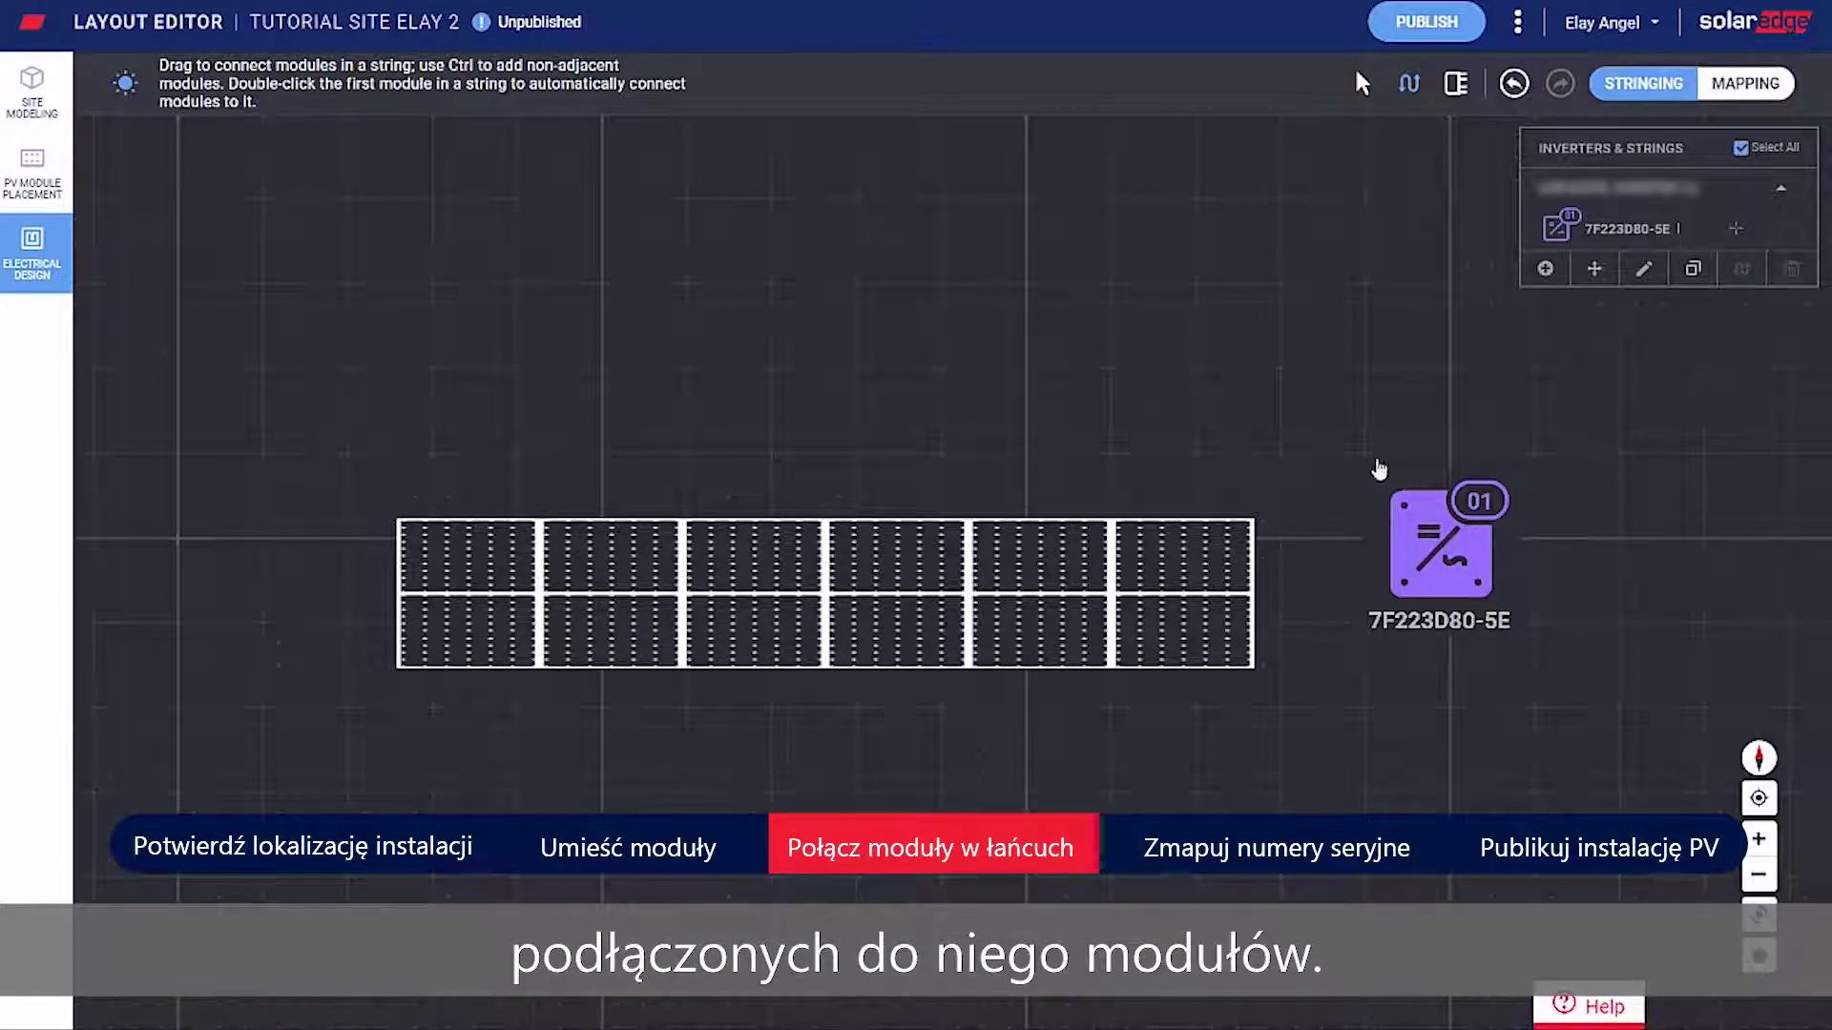
mouse_move(468, 561)
mouse_down()
mouse_move(936, 552)
mouse_move(1175, 572)
mouse_move(1164, 621)
mouse_move(1017, 631)
mouse_move(472, 620)
mouse_up()
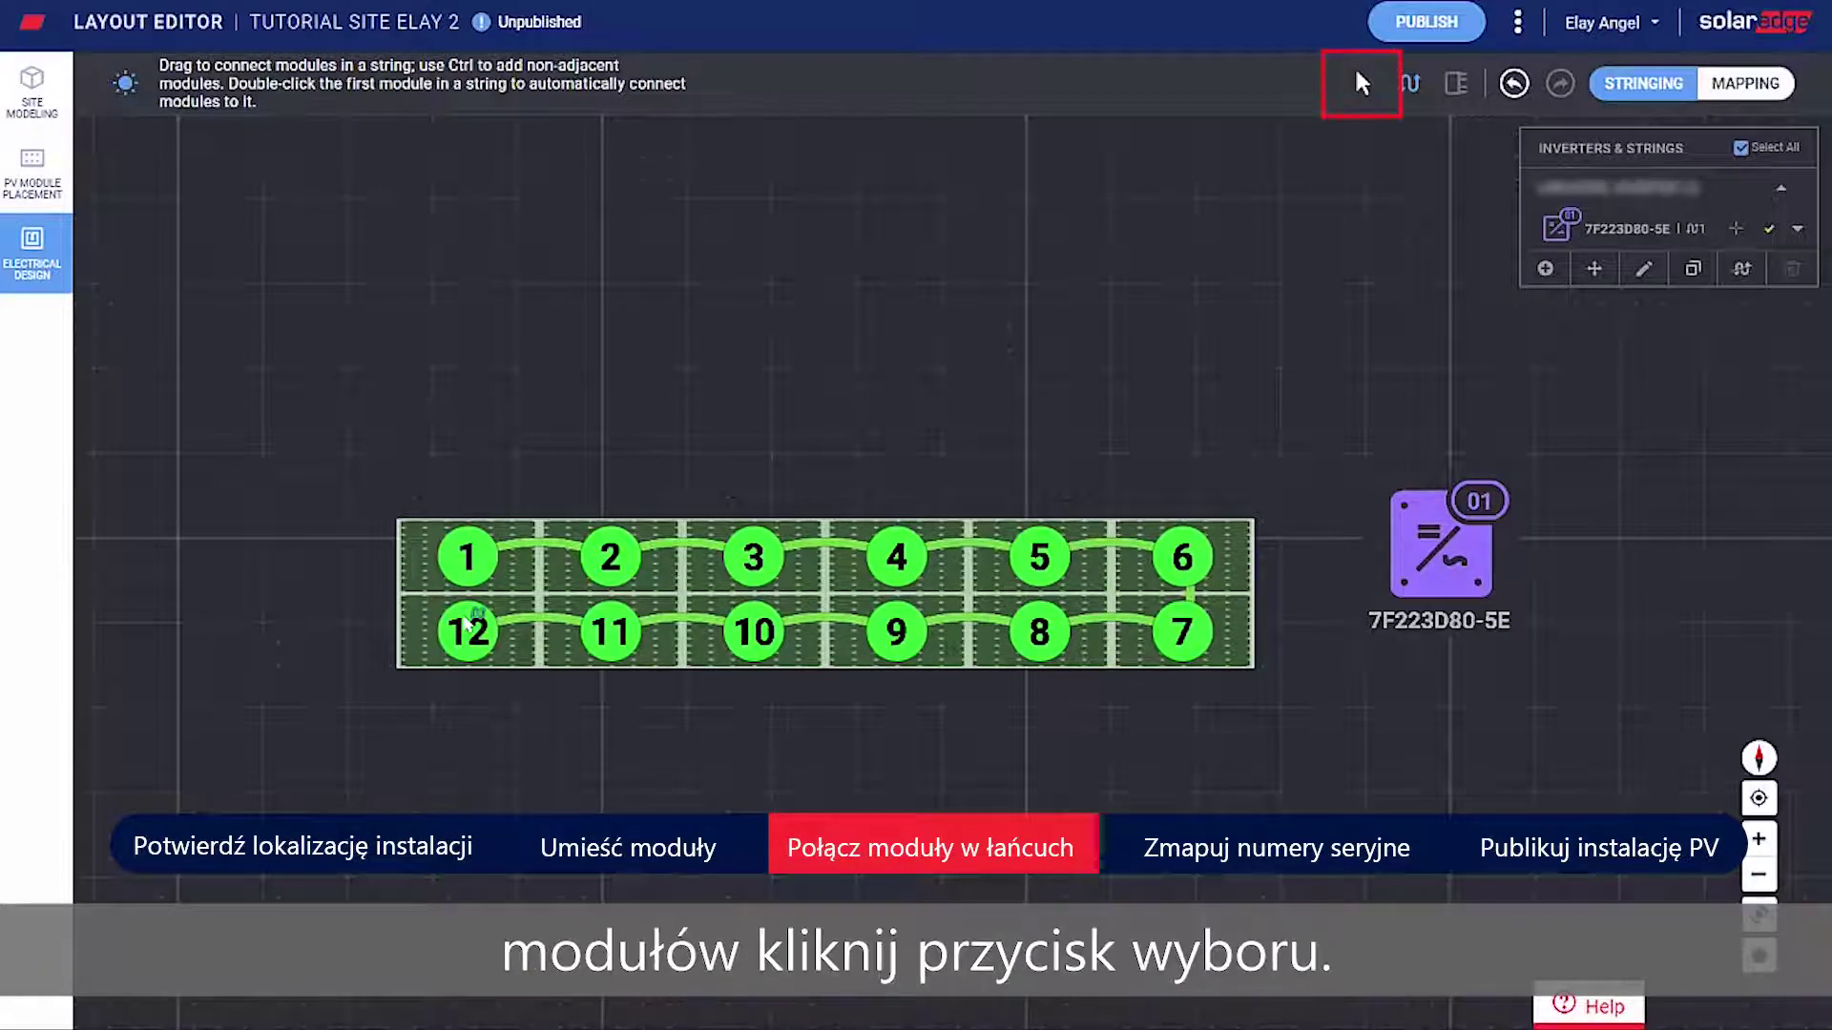
click(1359, 96)
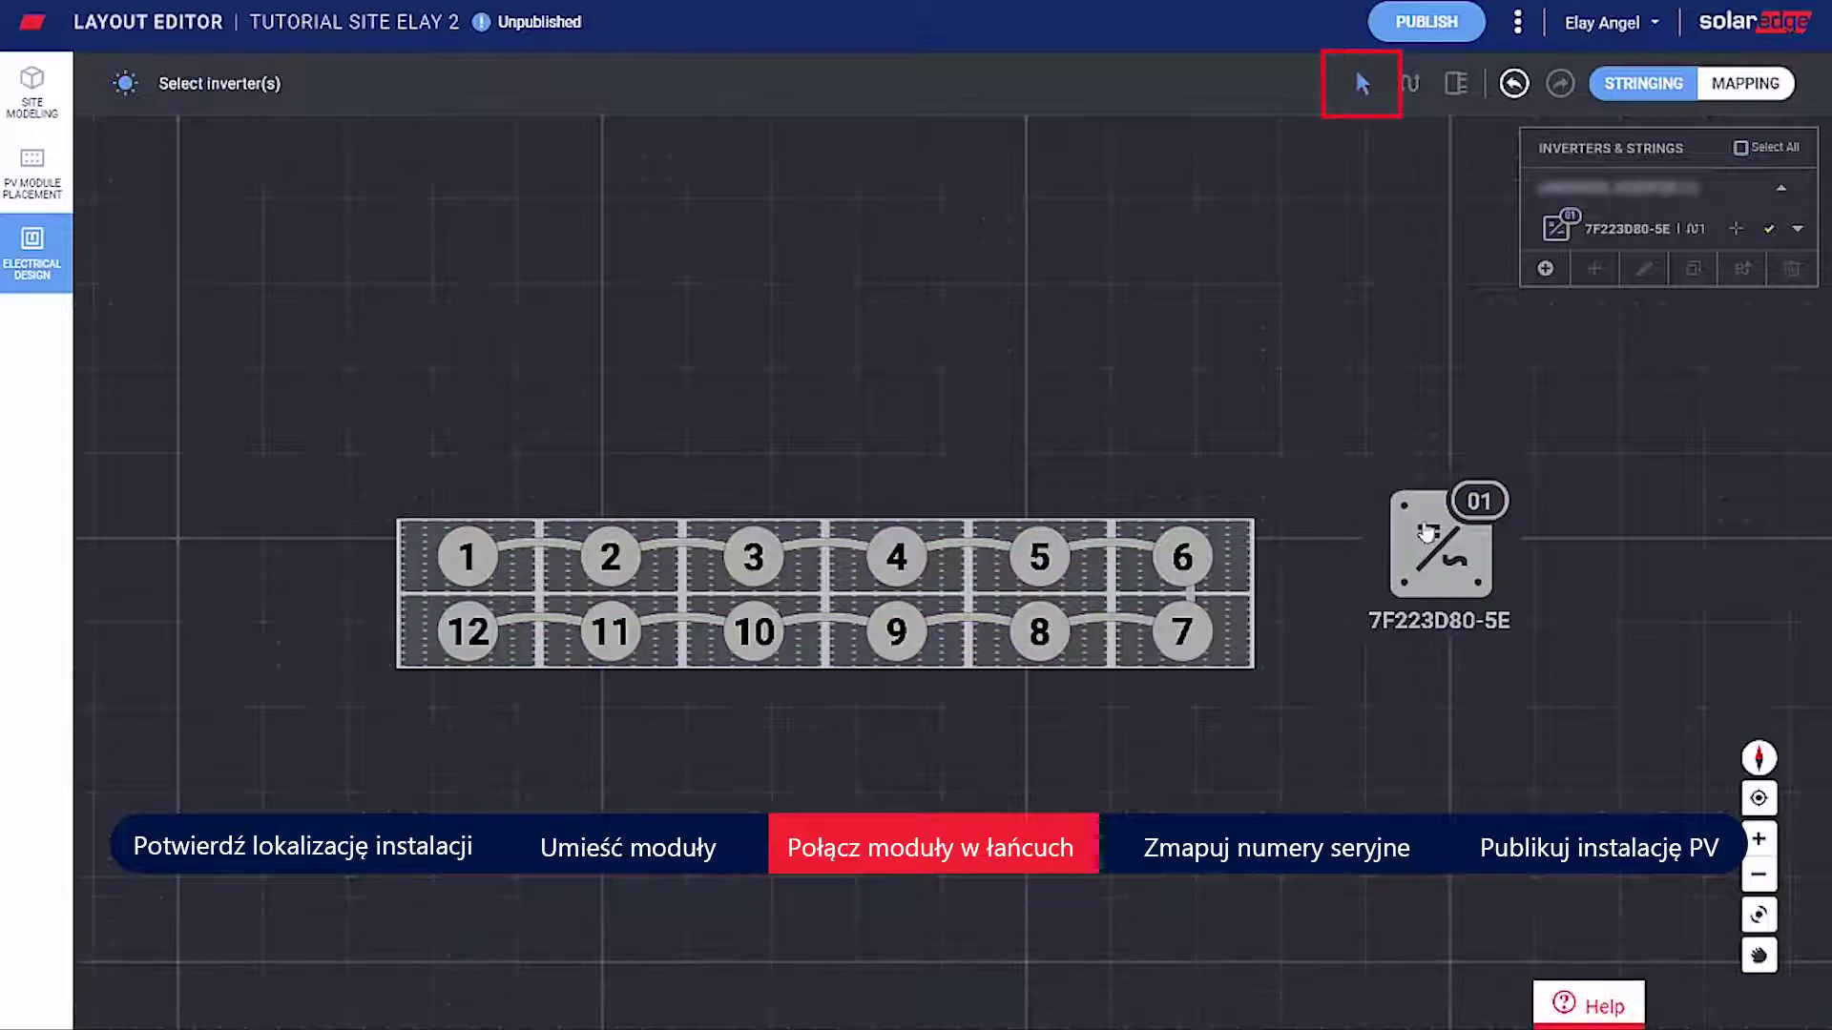
drag(1017, 386, 749, 321)
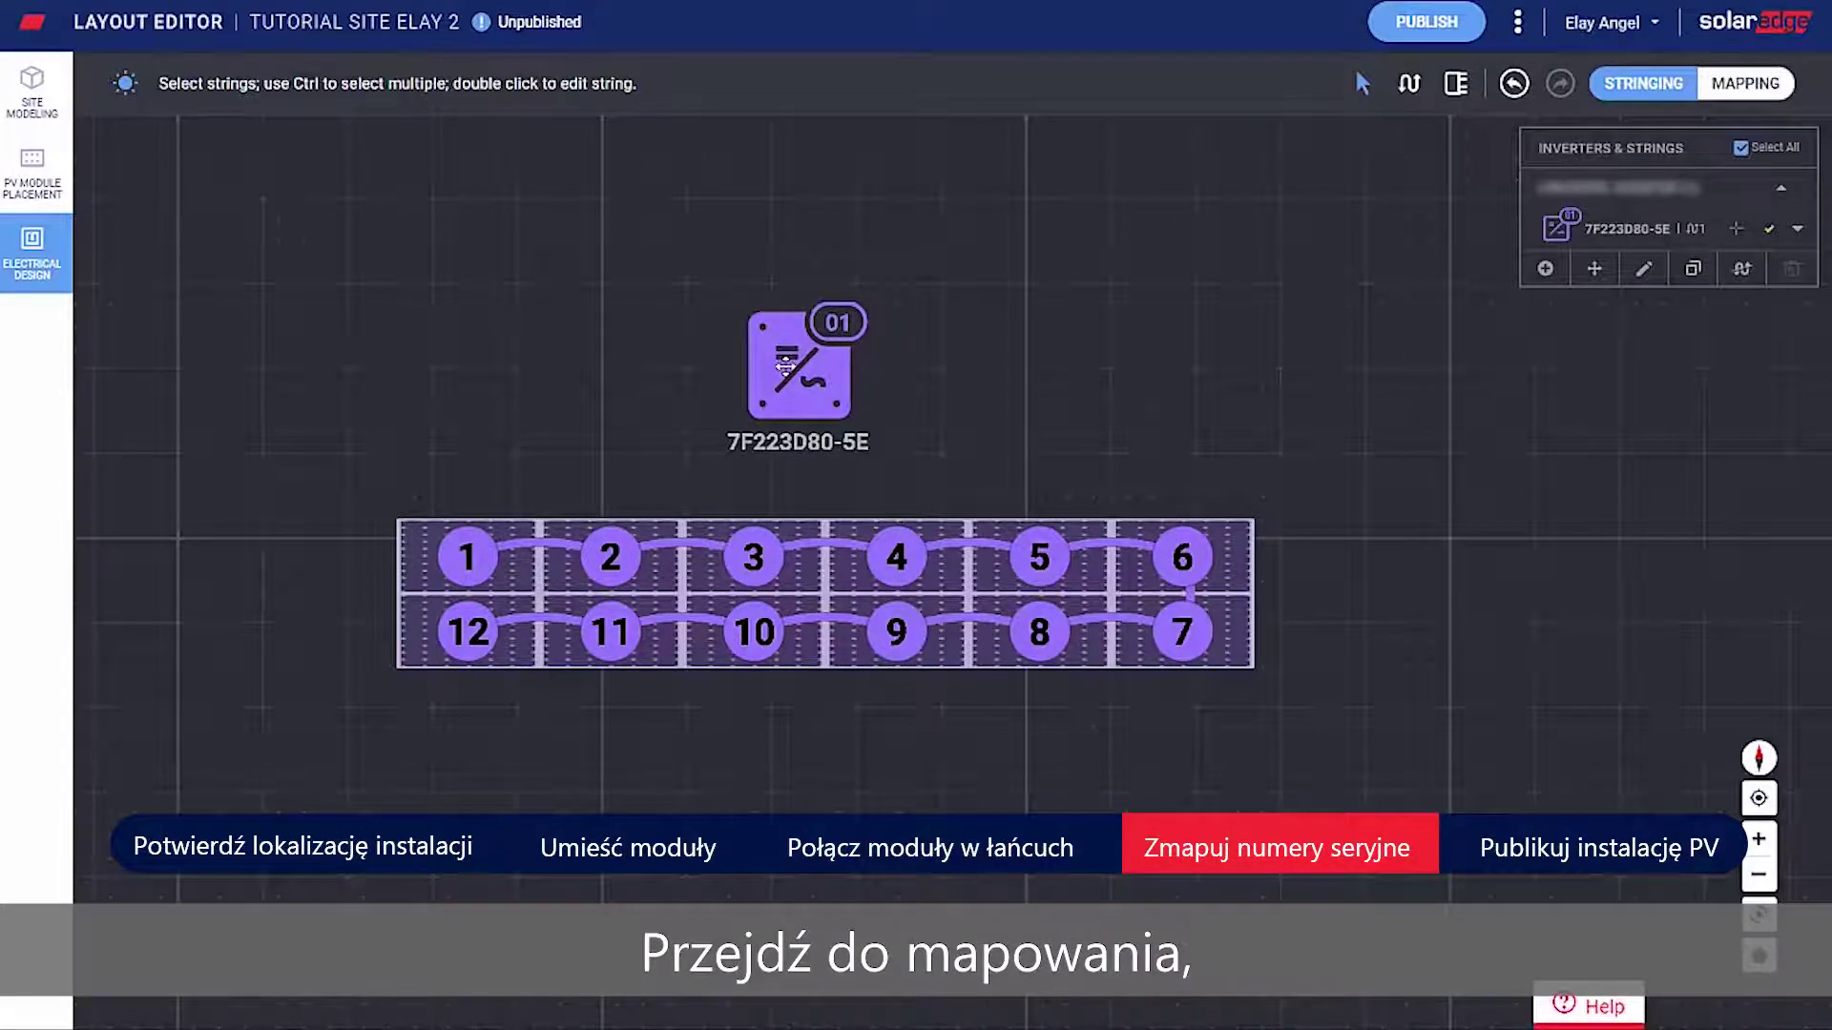
In mapping mode, assign optimizer serial 1CB329B9-B1 to module 1.1.
click(1741, 91)
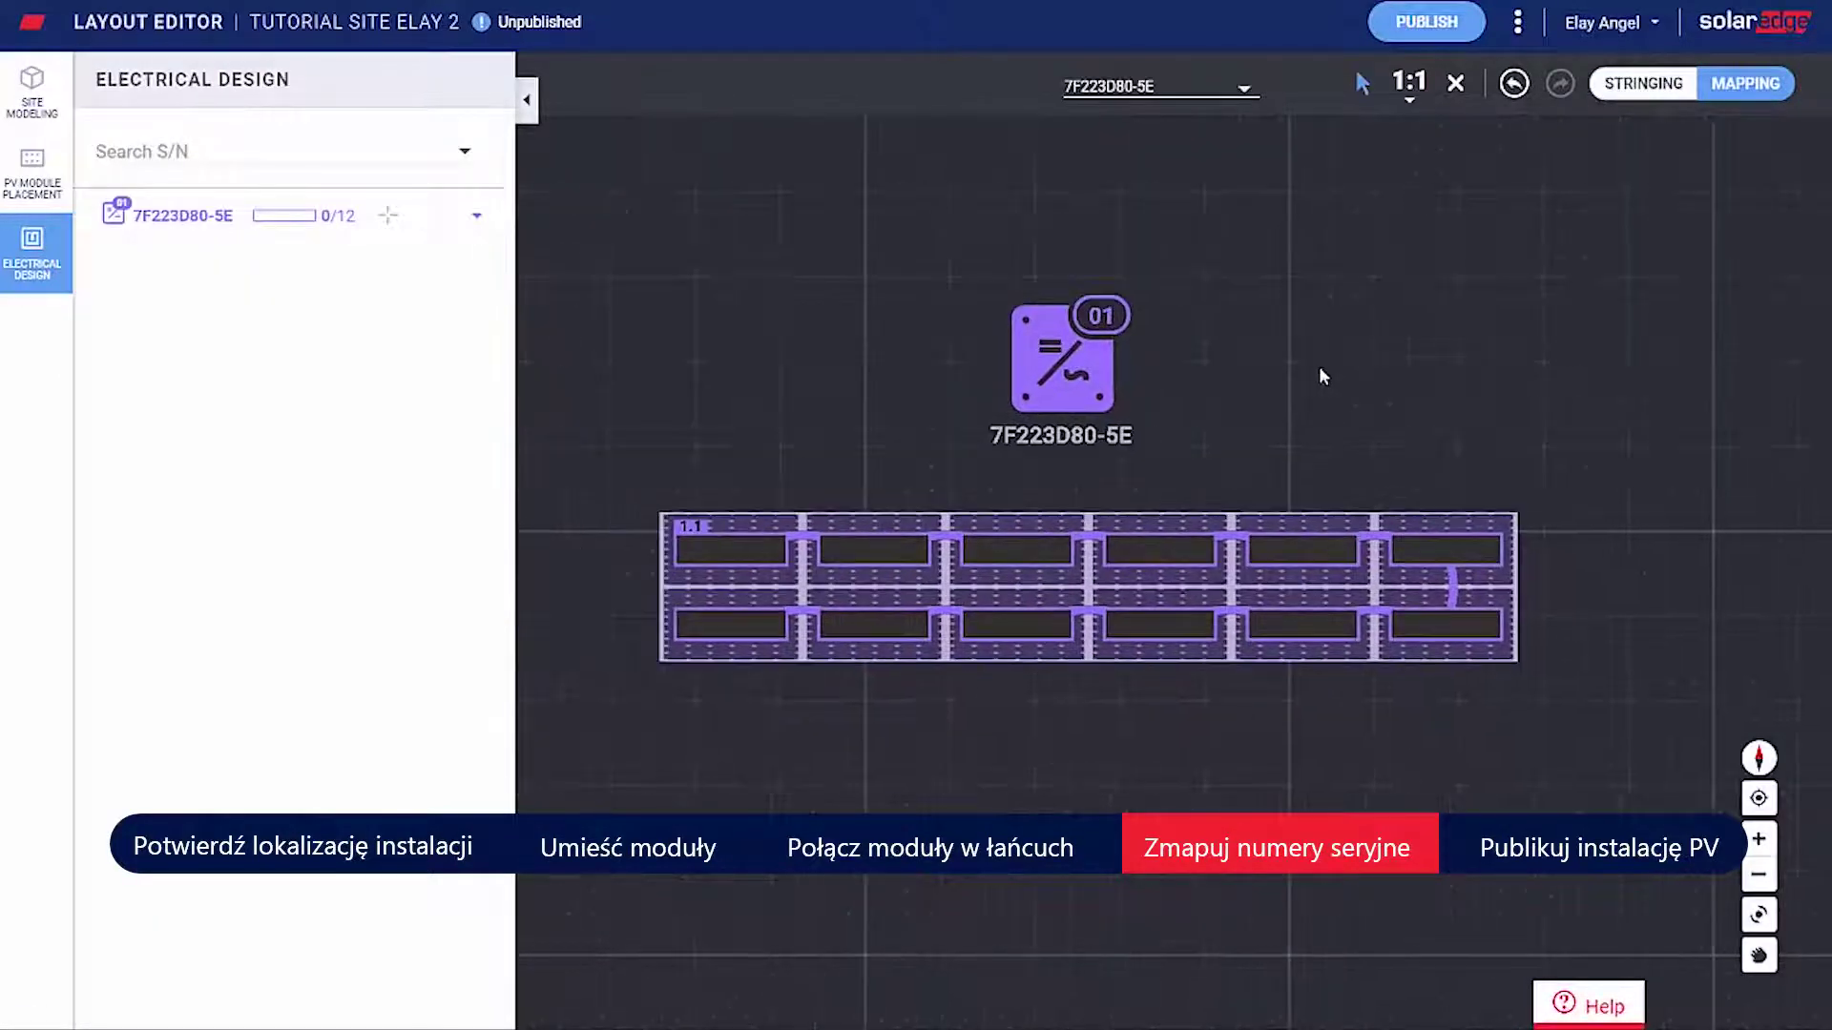
click(477, 216)
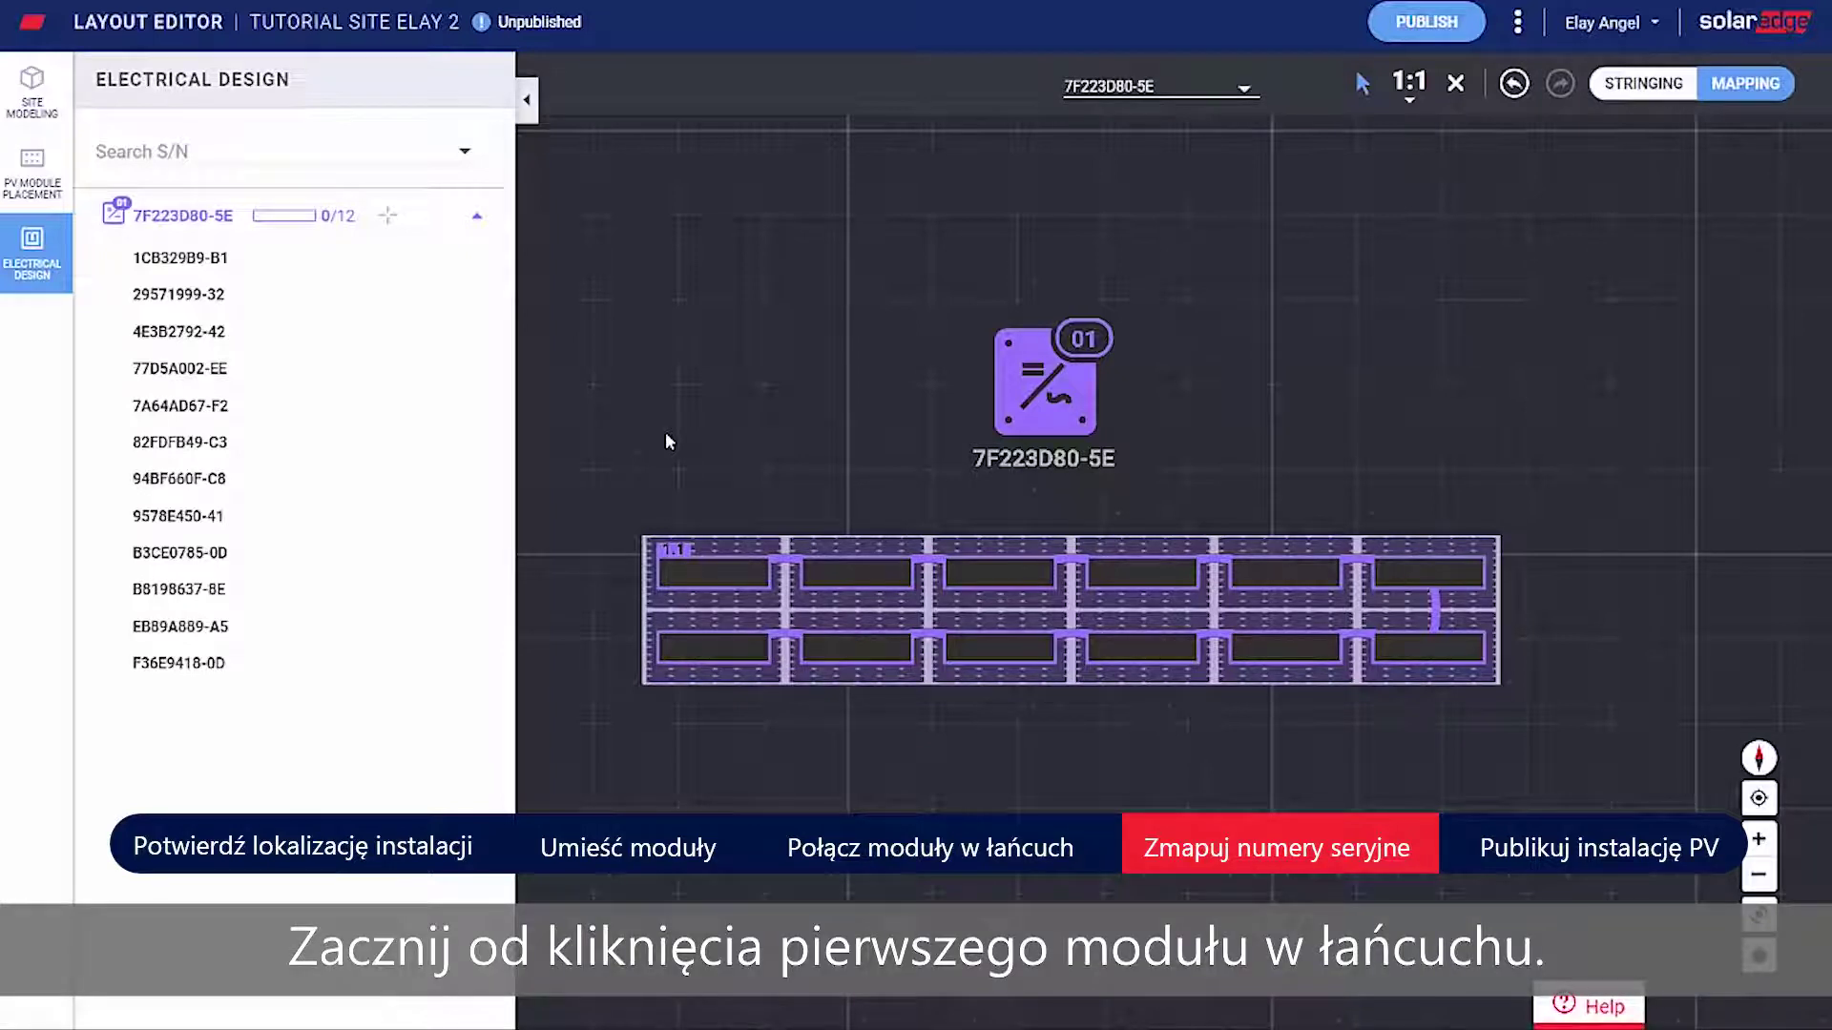
click(731, 579)
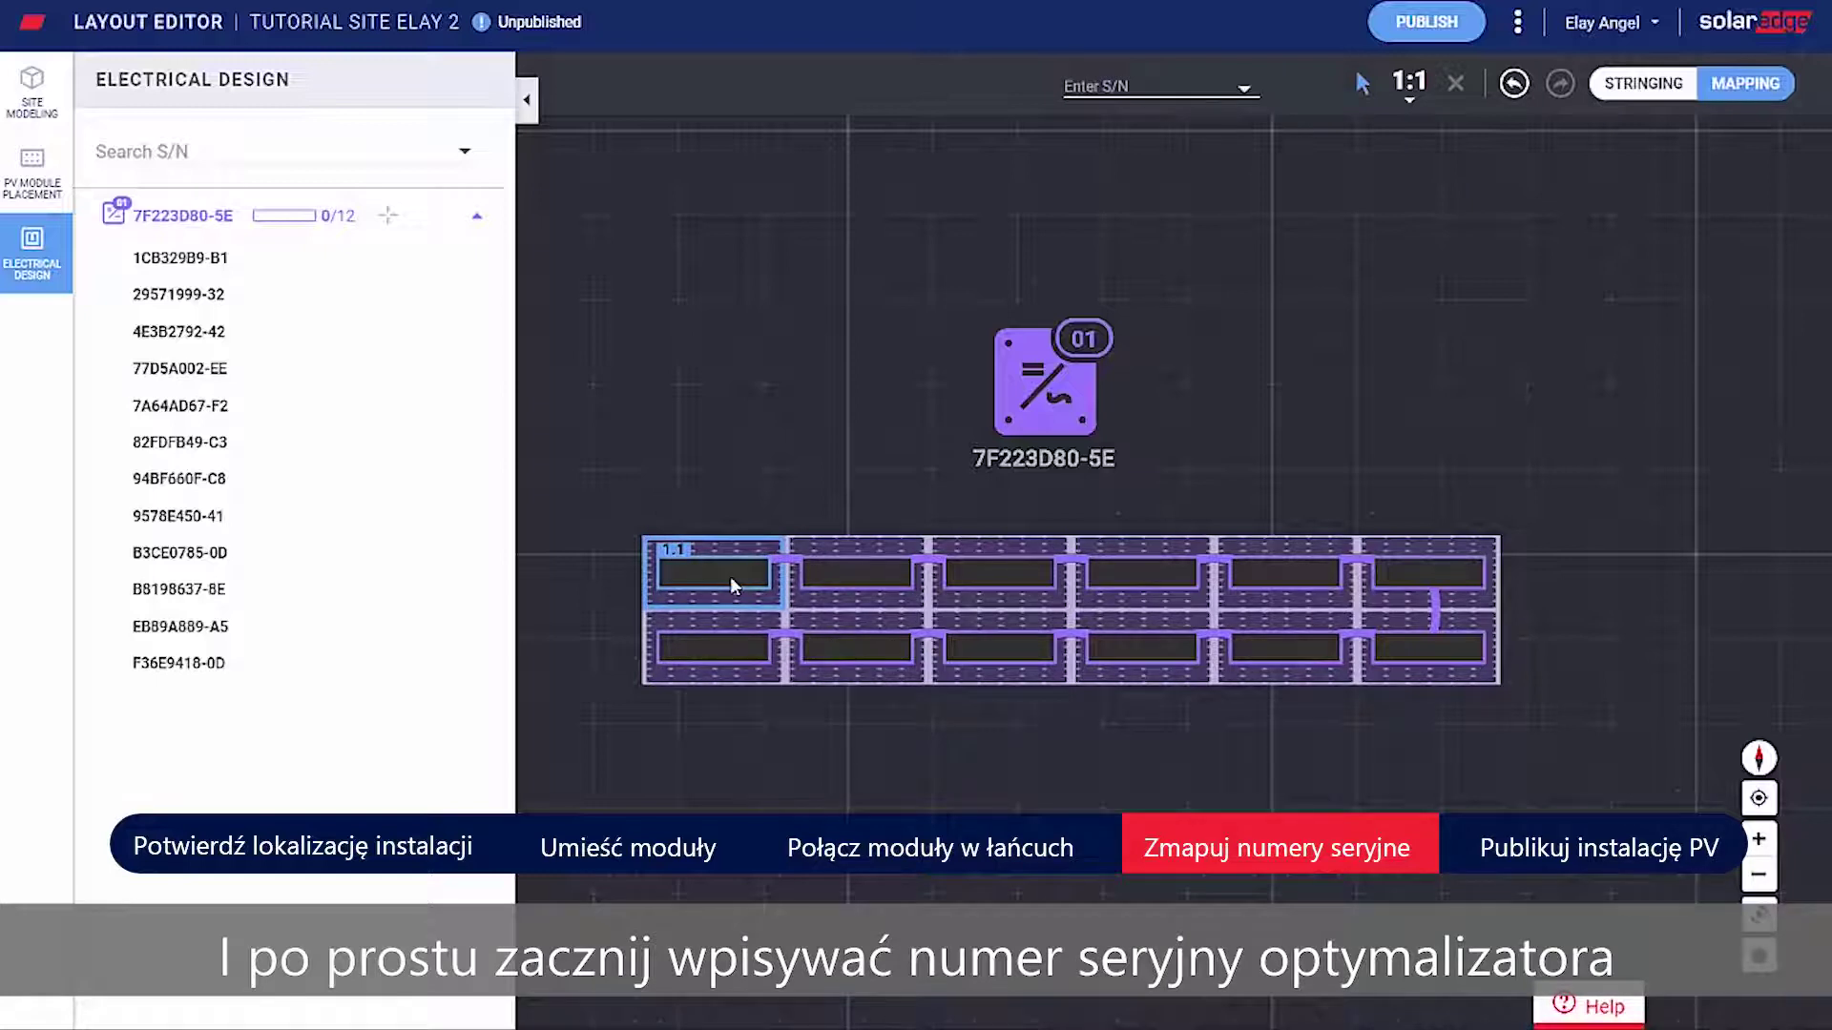
text(B1)
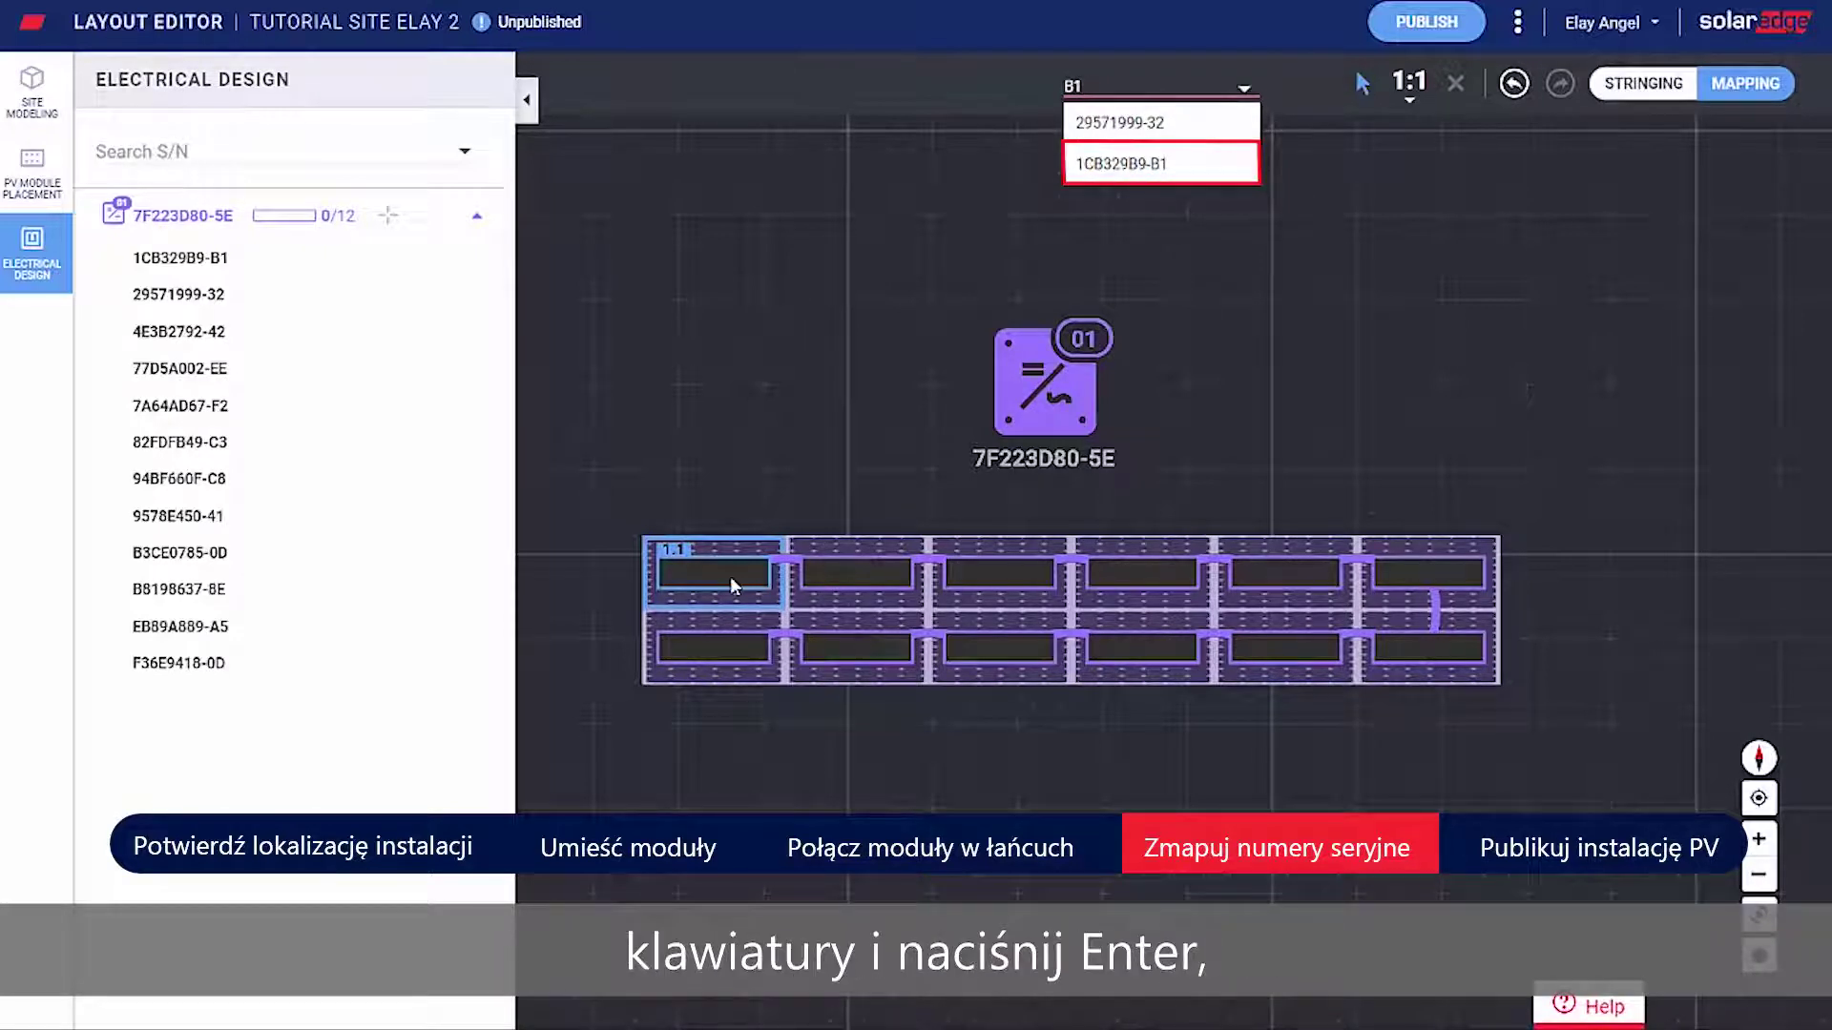
key(Return)
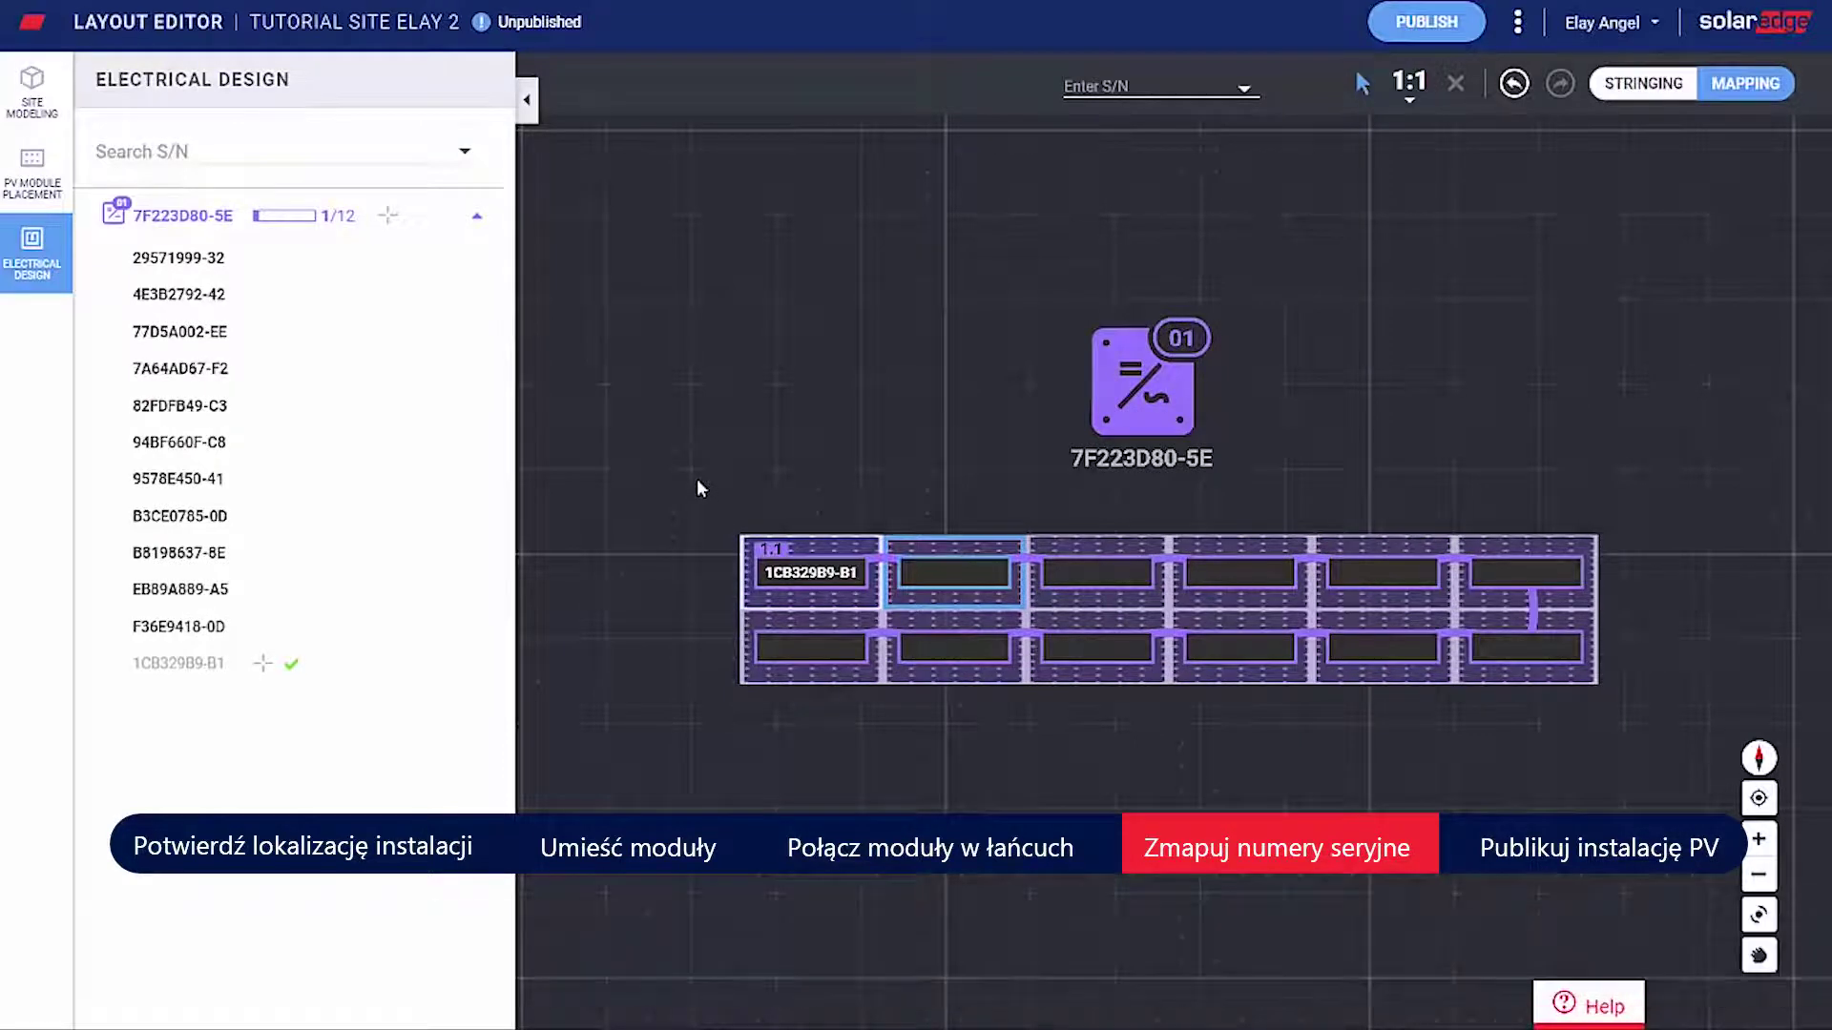
text(3)
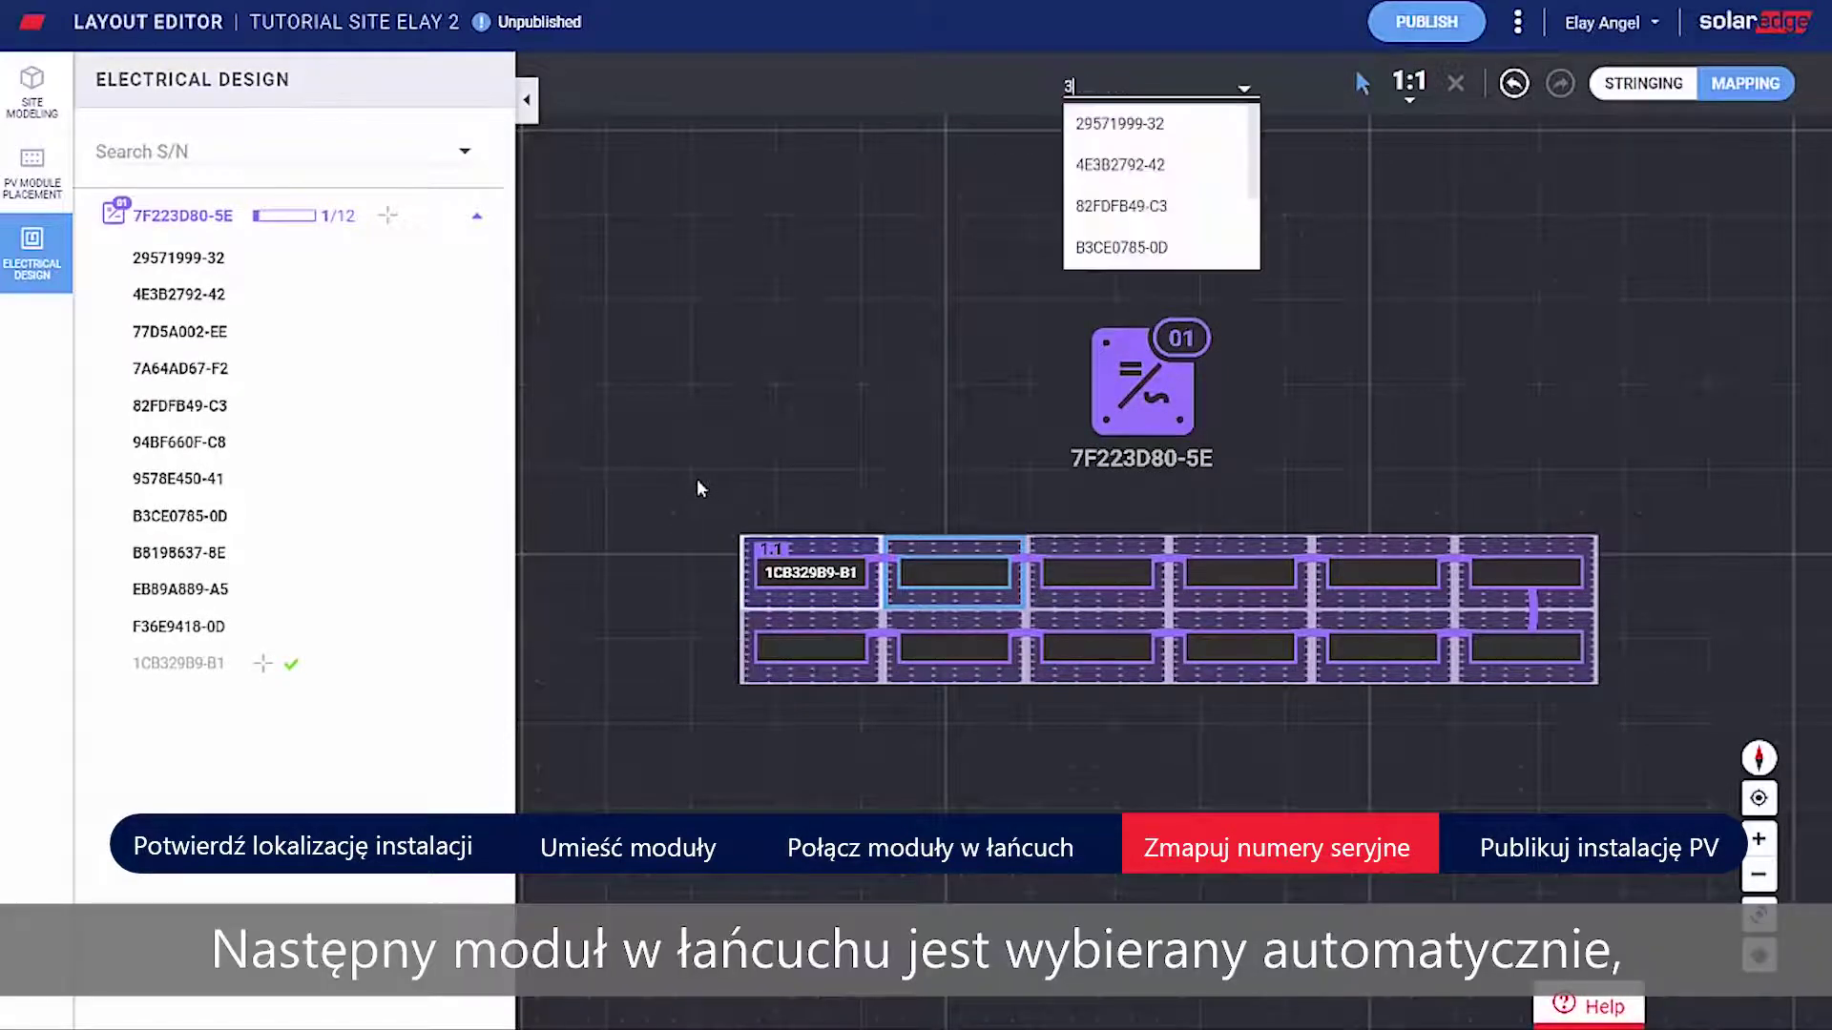
text(2)
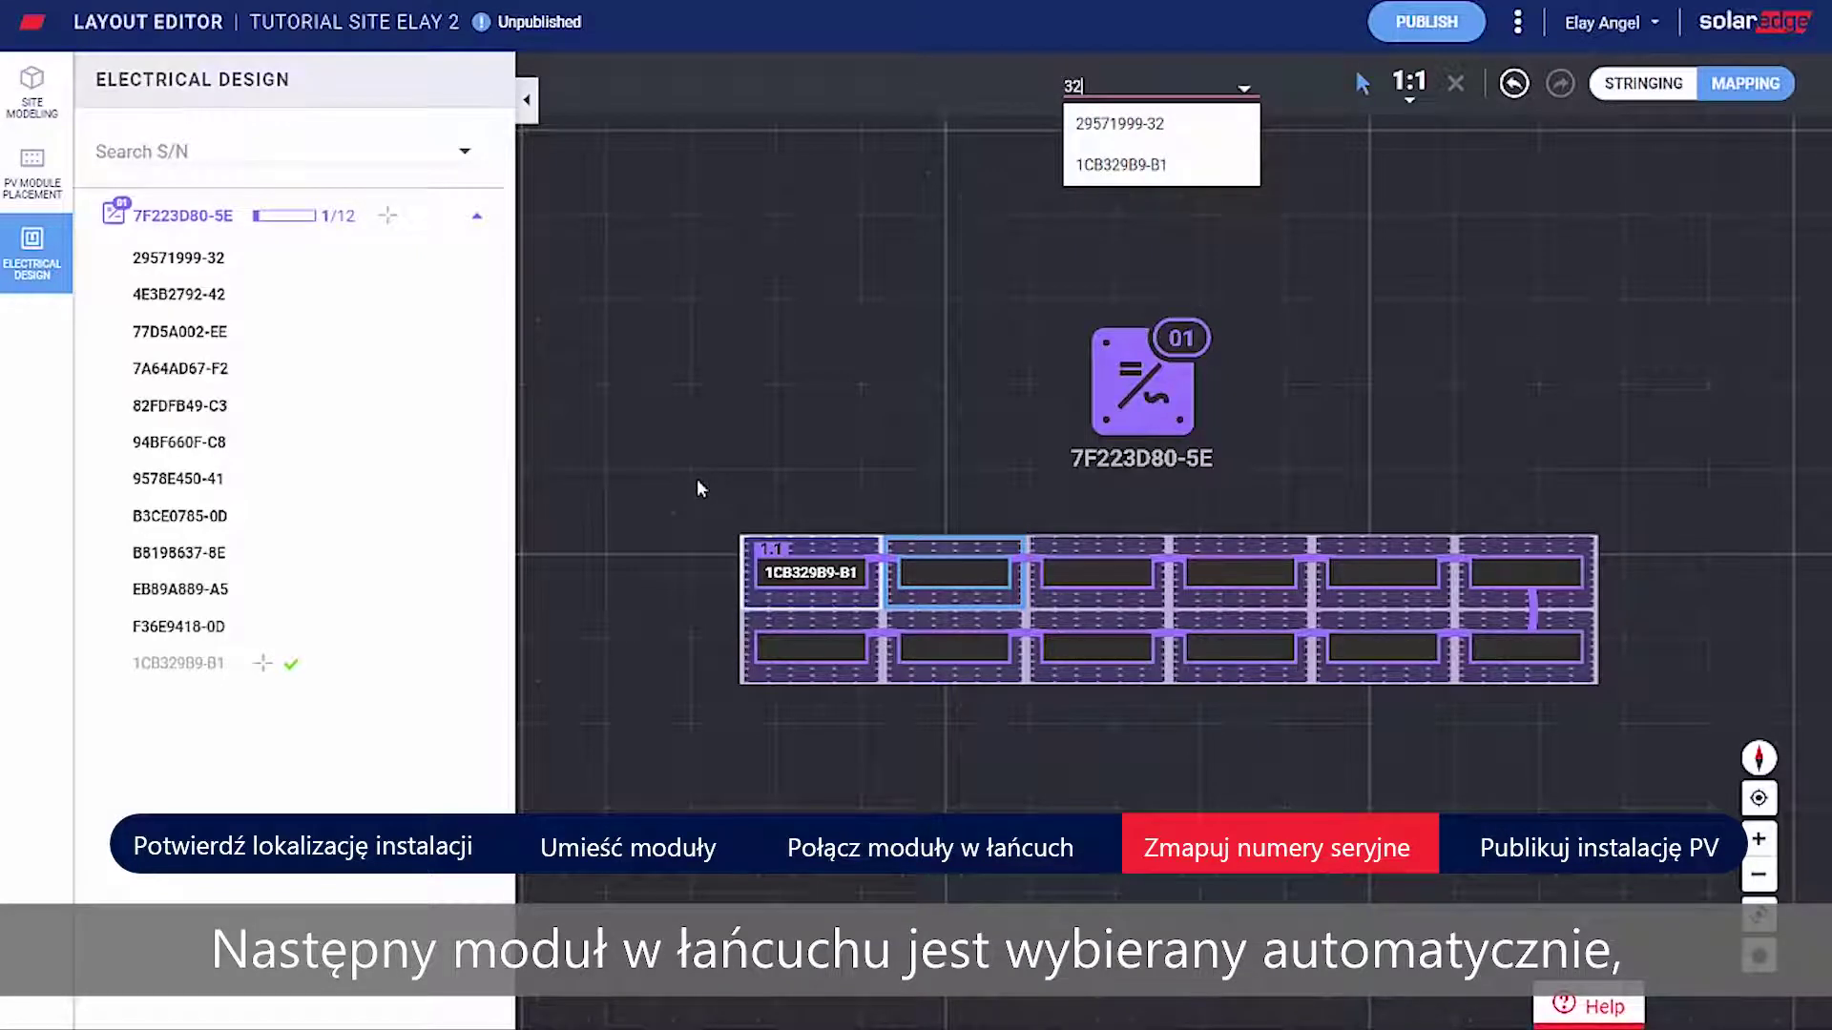
key(Down)
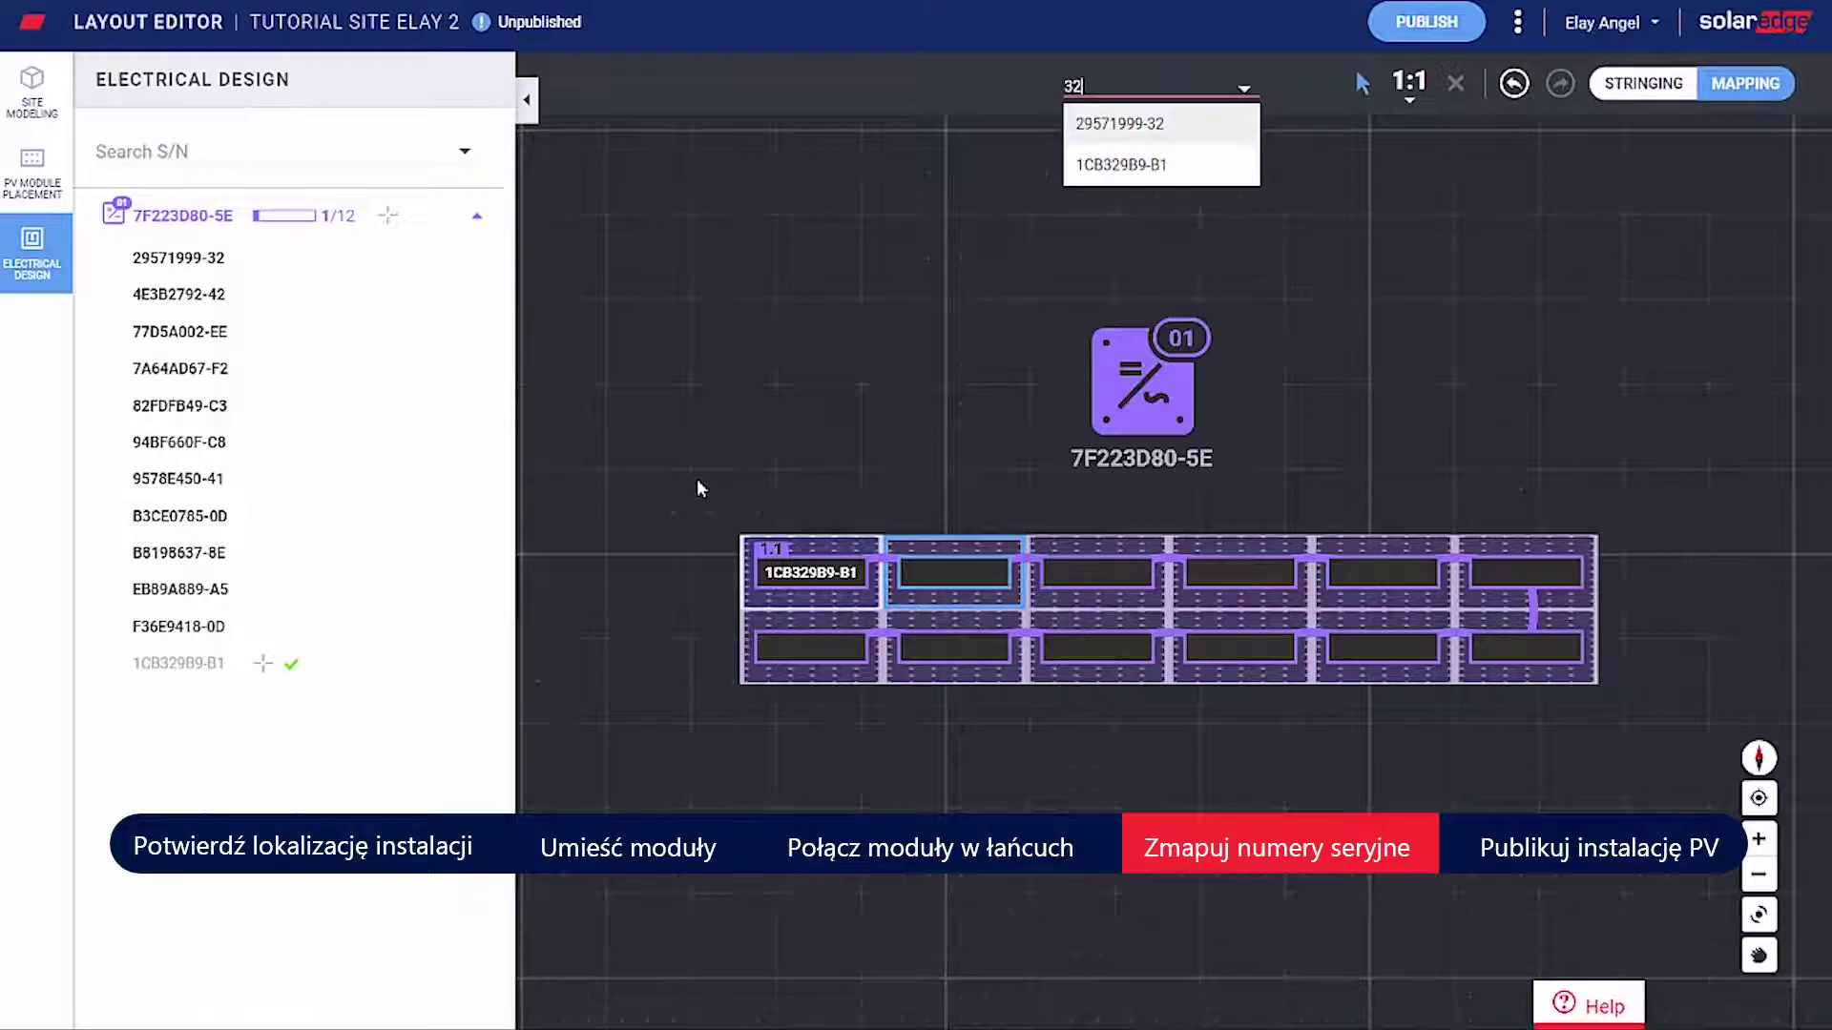
key(Return)
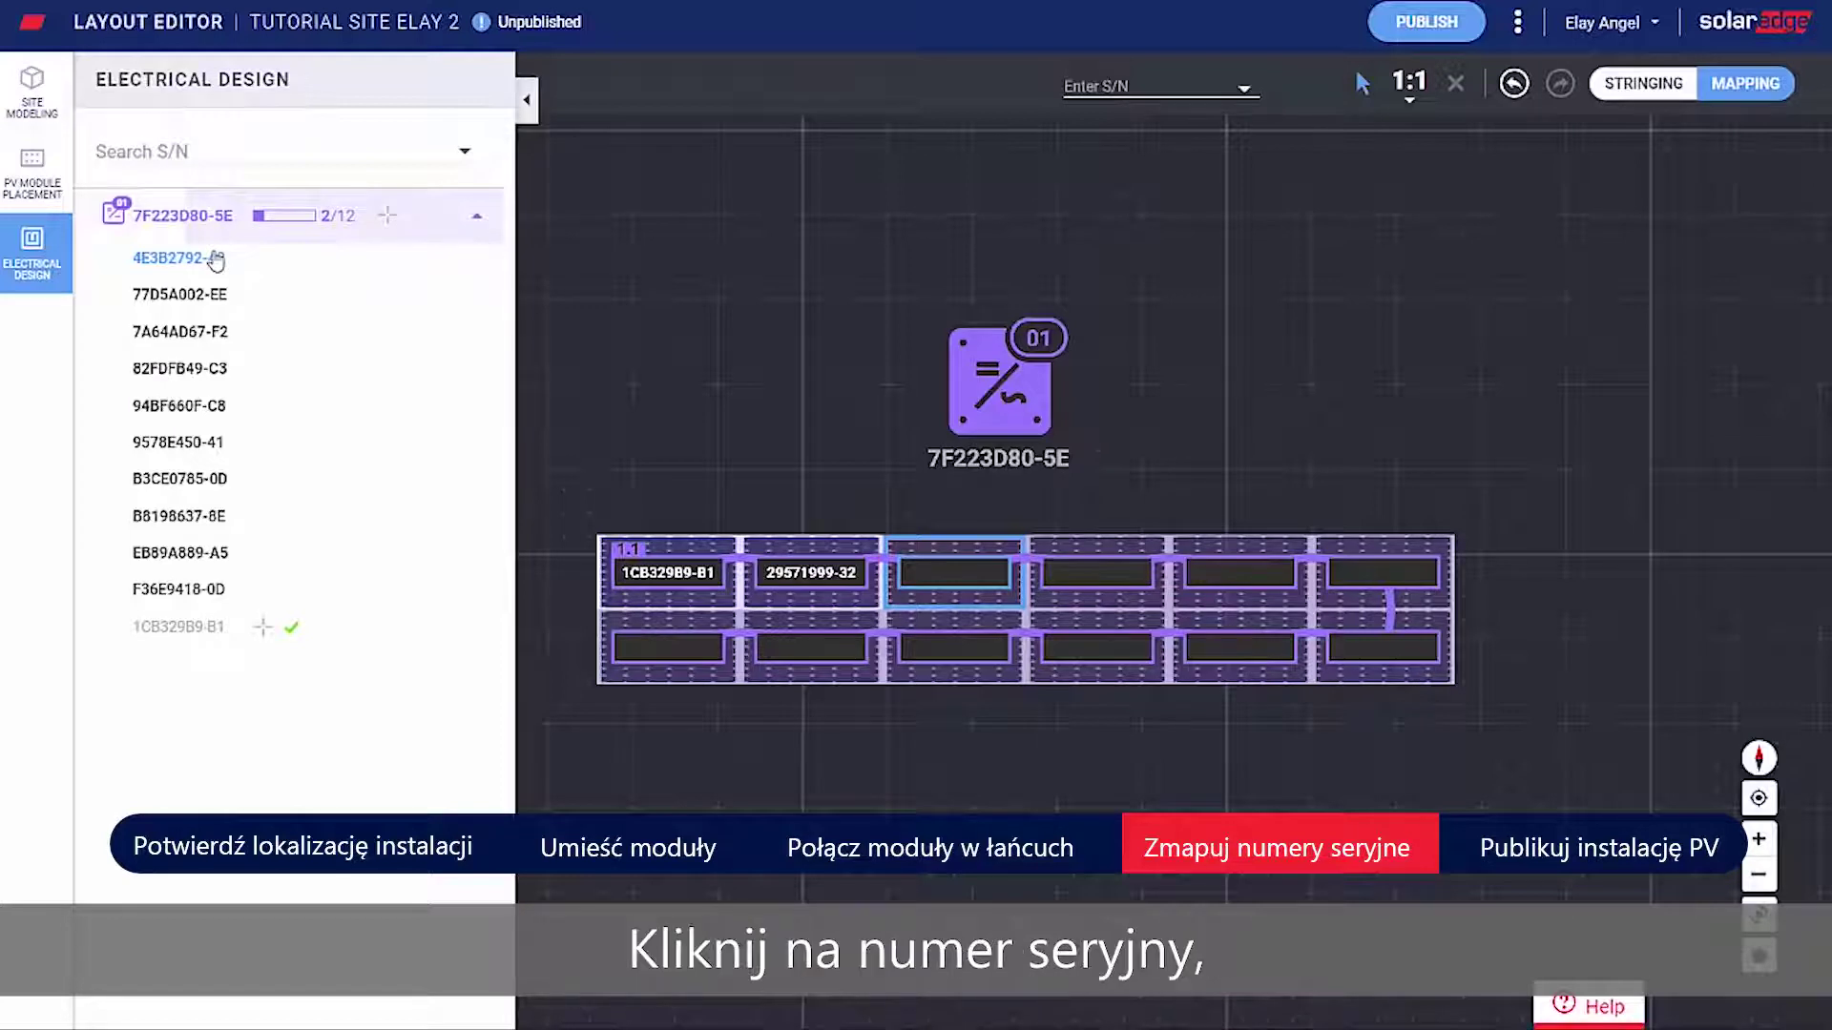
Map serials 4E3B2792-42, 77D5A002-EE, 7A64AD67-F2 and 82FDFB49-C3 to the third through sixth top-row modules.
click(213, 258)
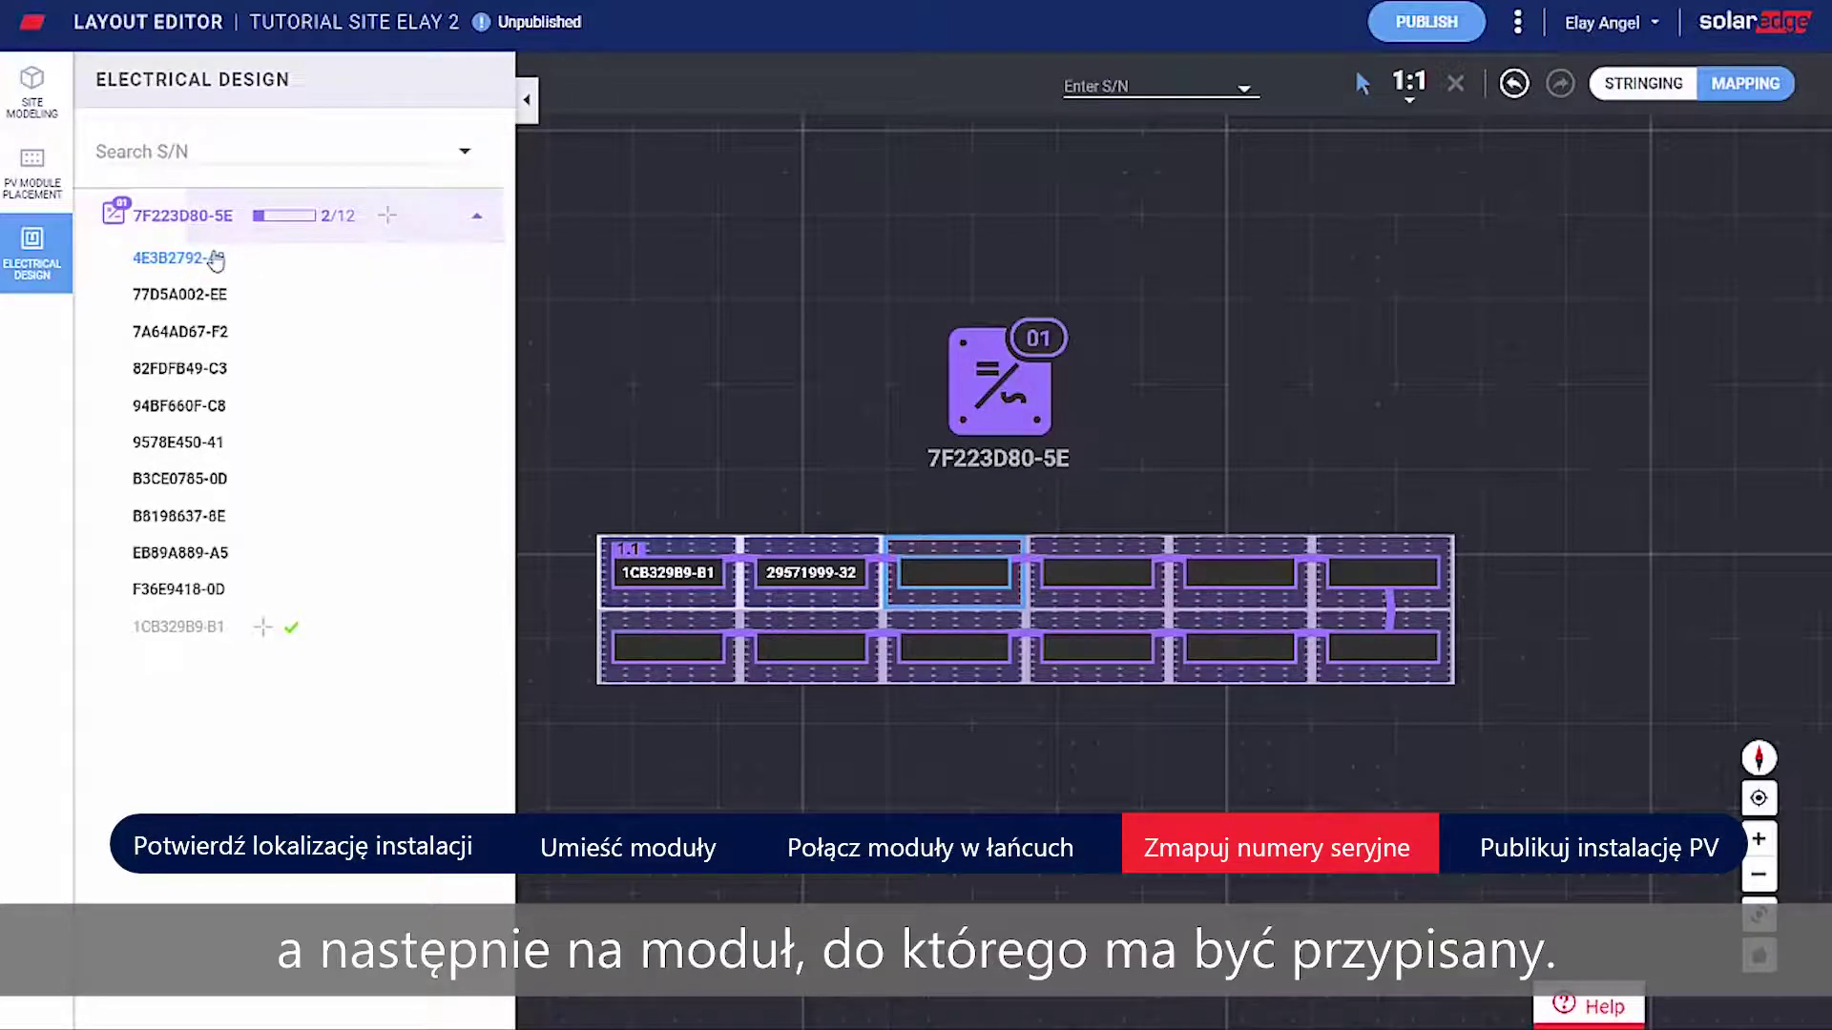
click(962, 589)
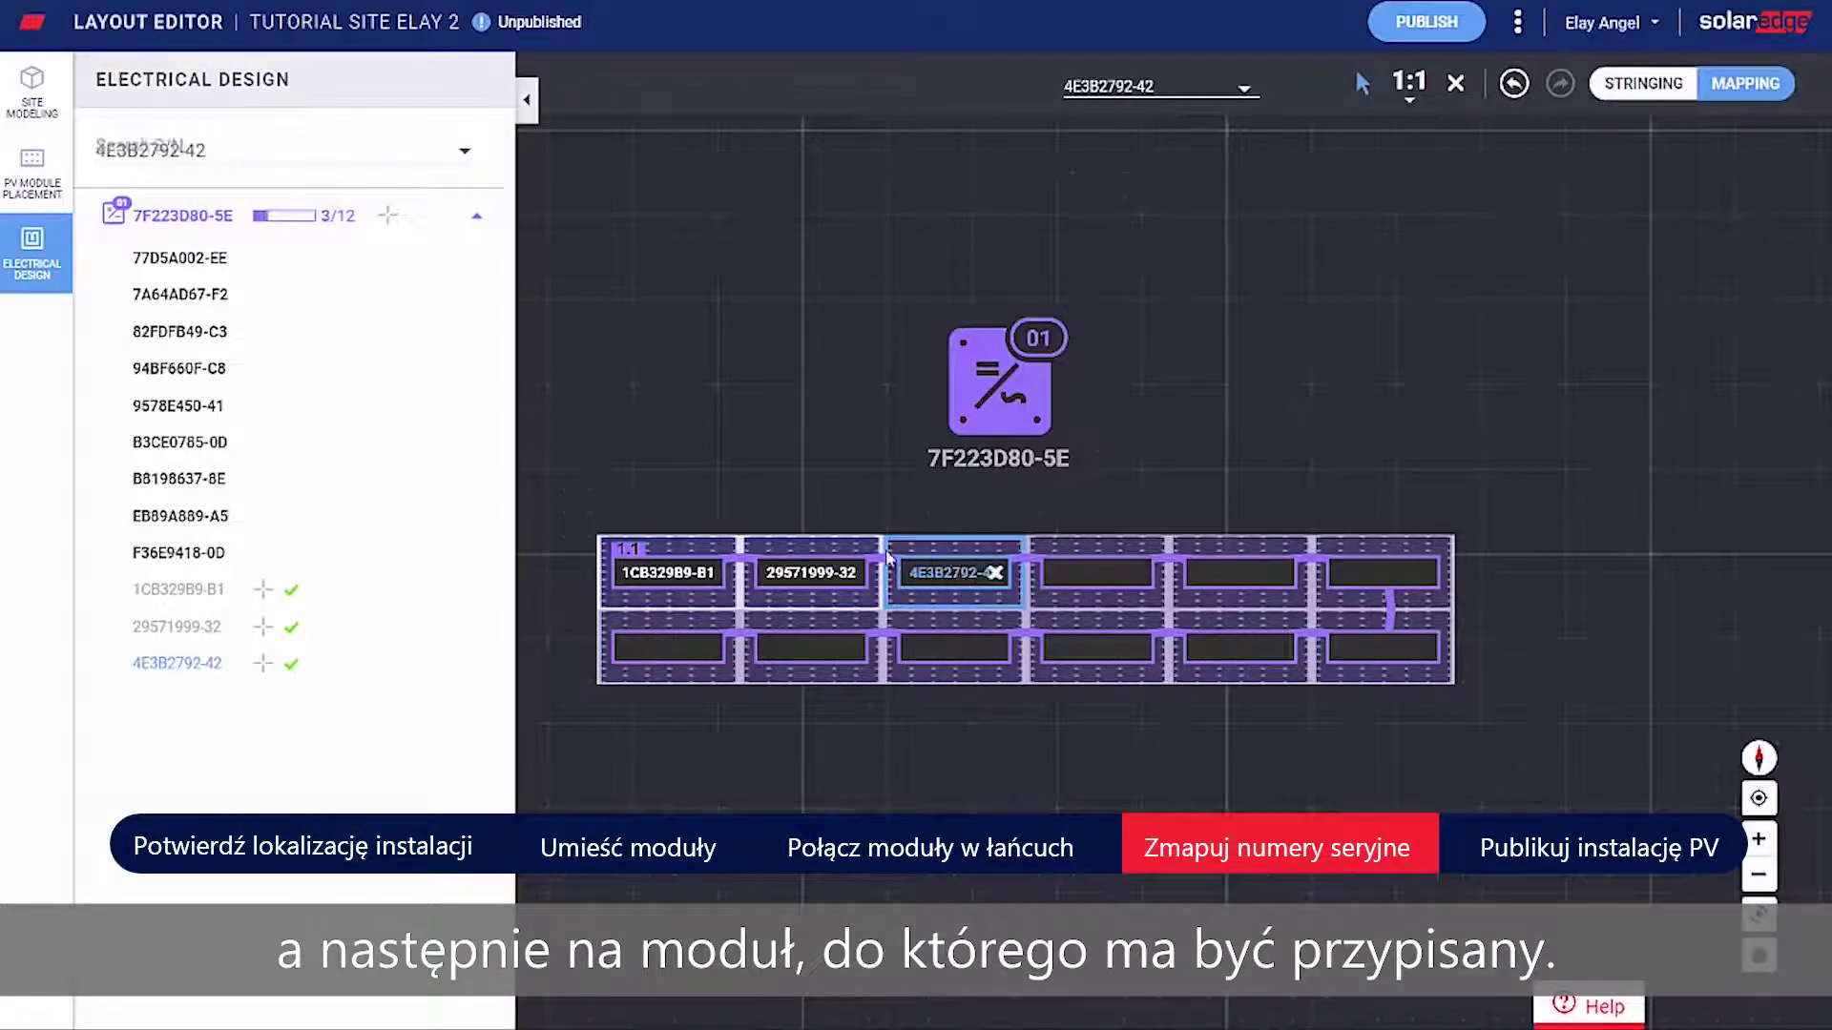
click(843, 462)
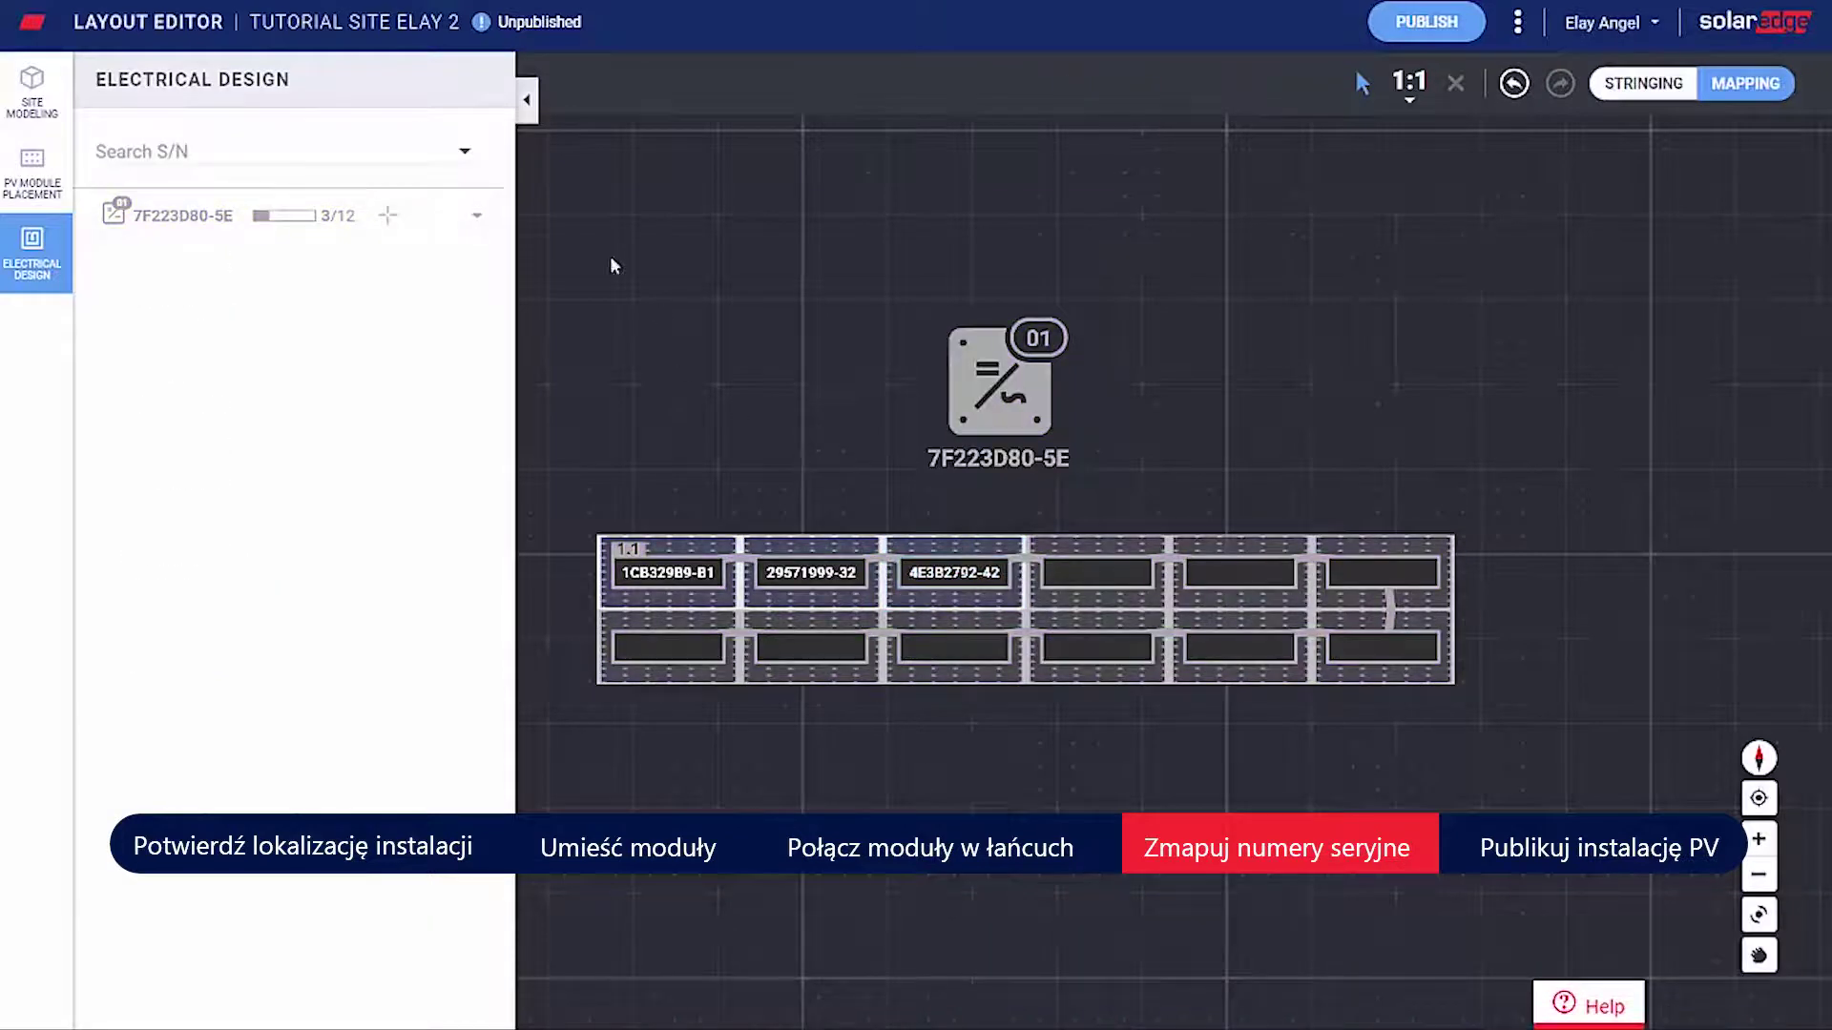
click(482, 221)
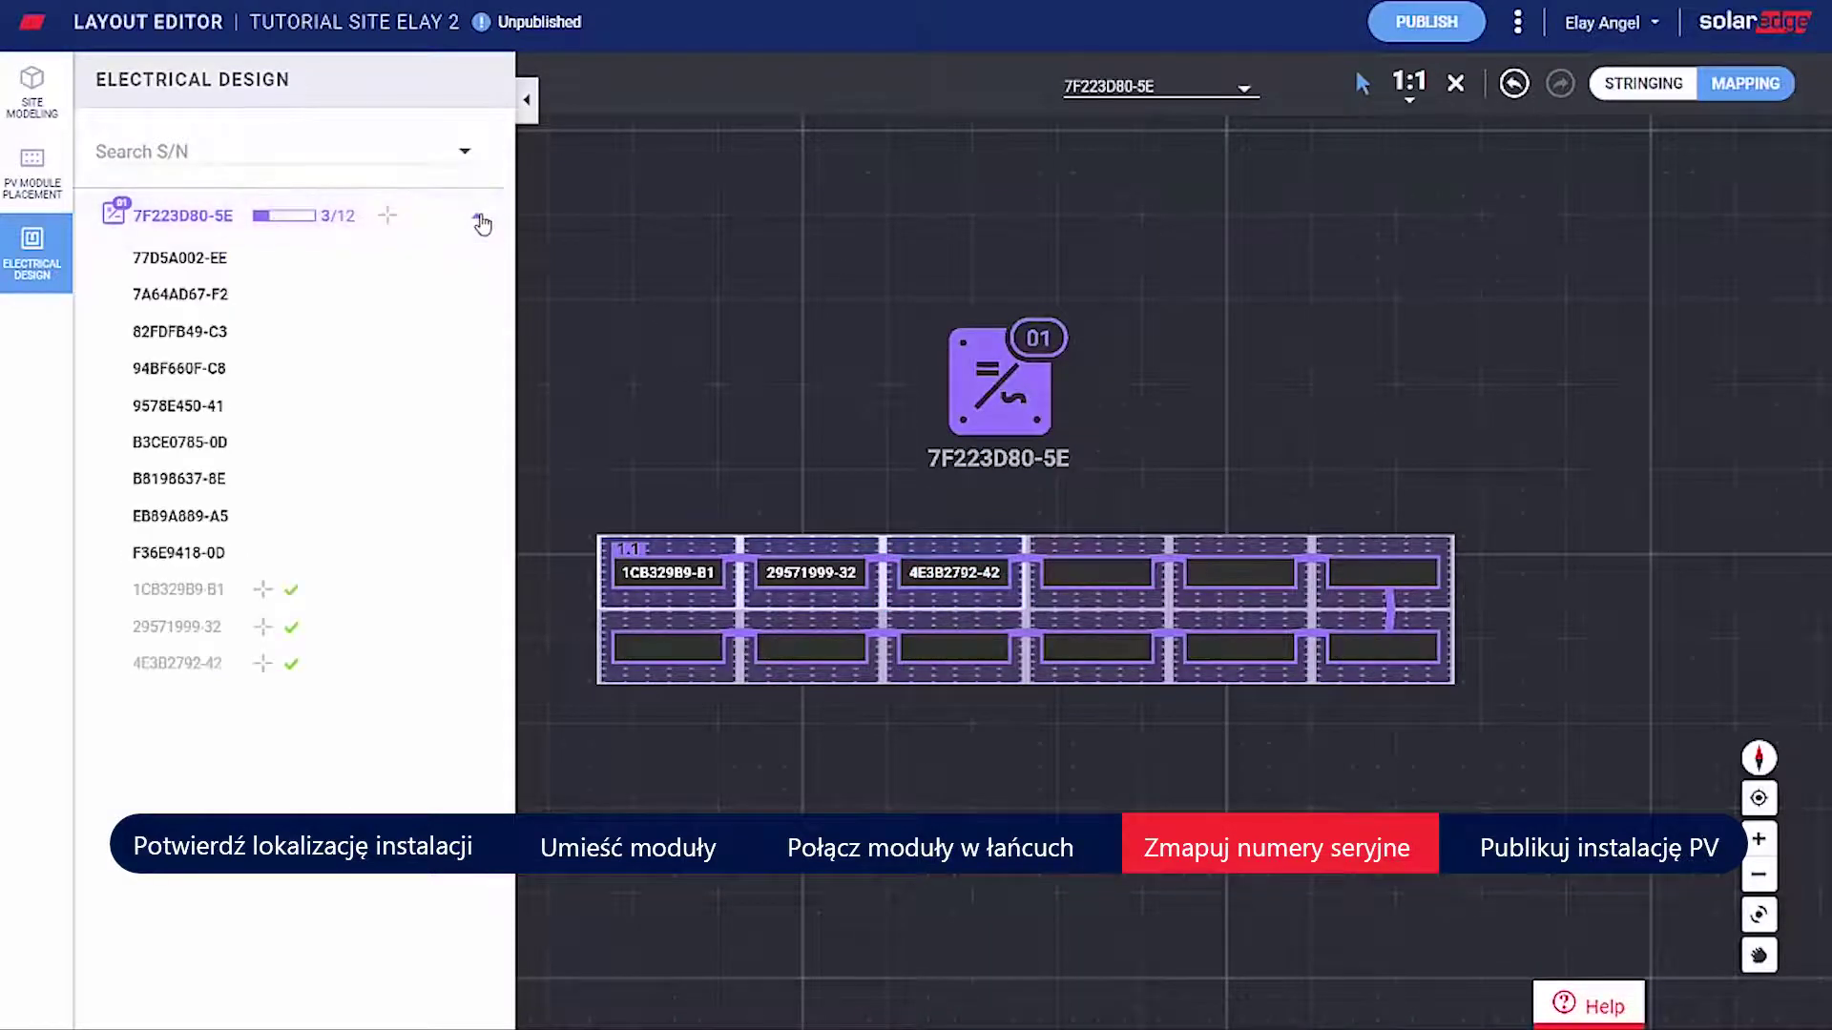
click(1104, 582)
click(1243, 573)
click(1383, 573)
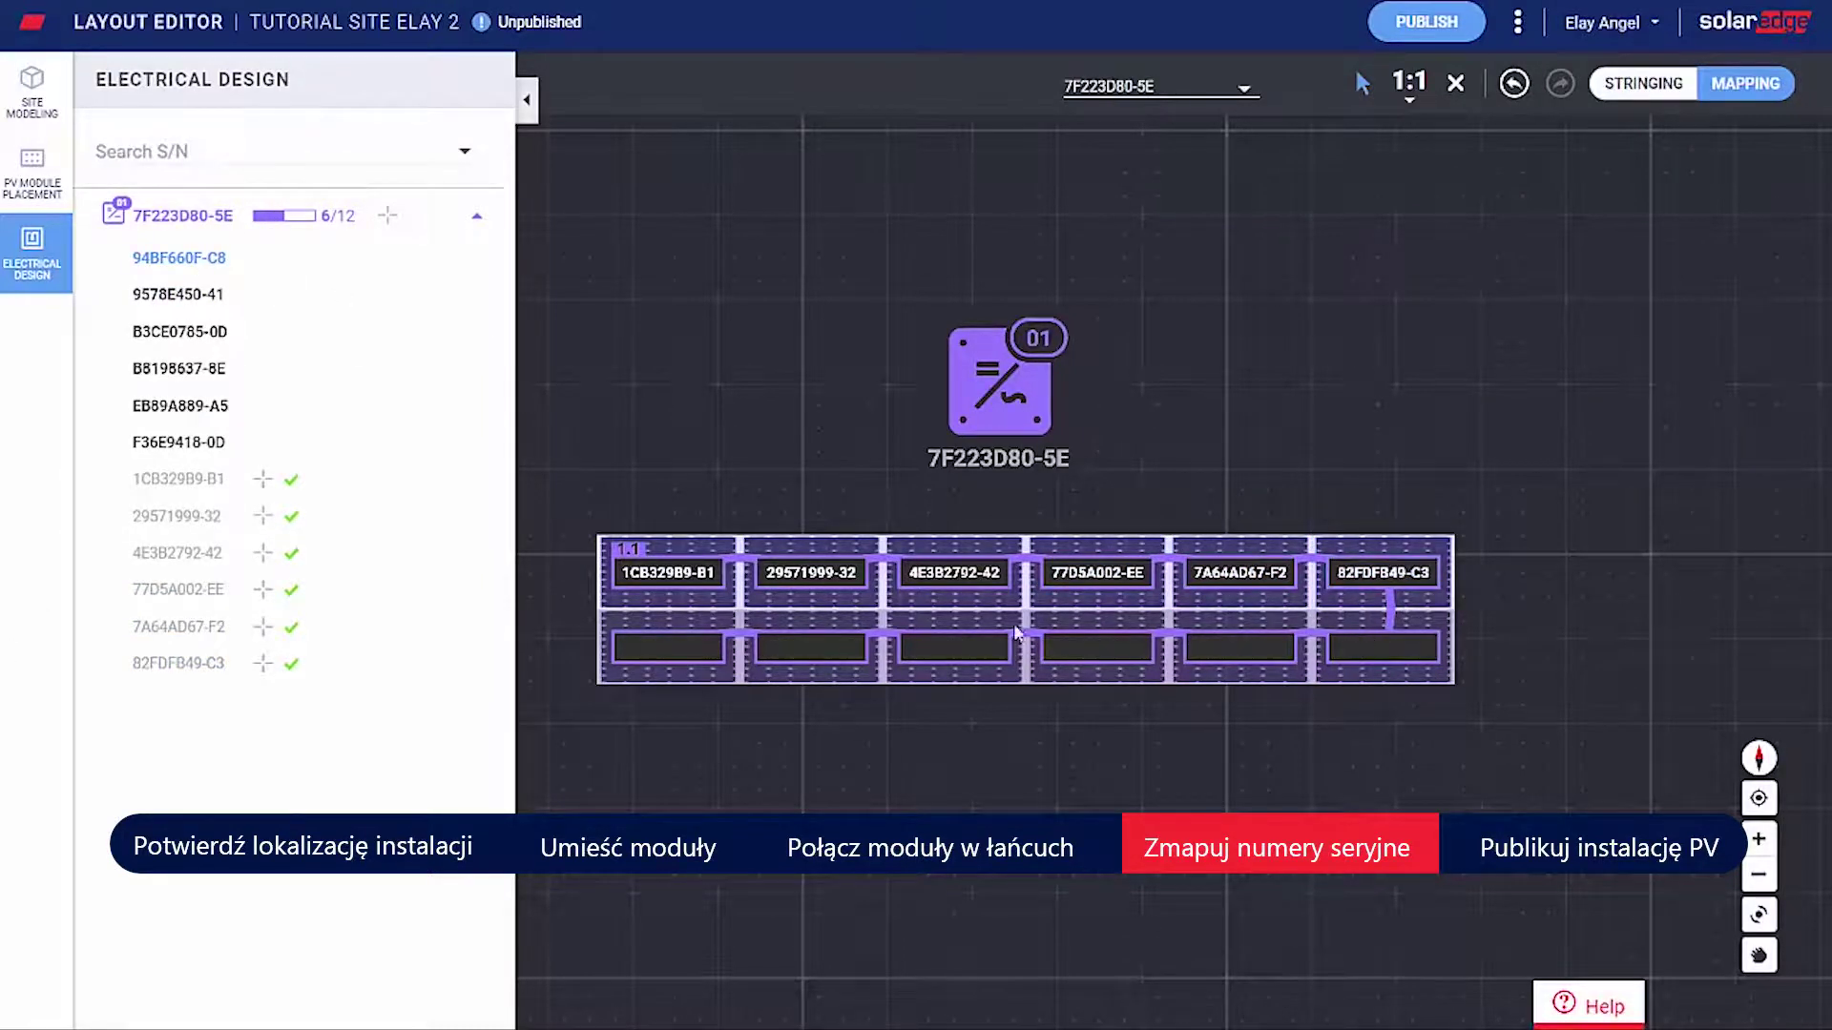
Map the last six serials, 94BF660F-C8 through F36E9418-0D, to the bottom row, then publish.
click(1373, 647)
click(1240, 649)
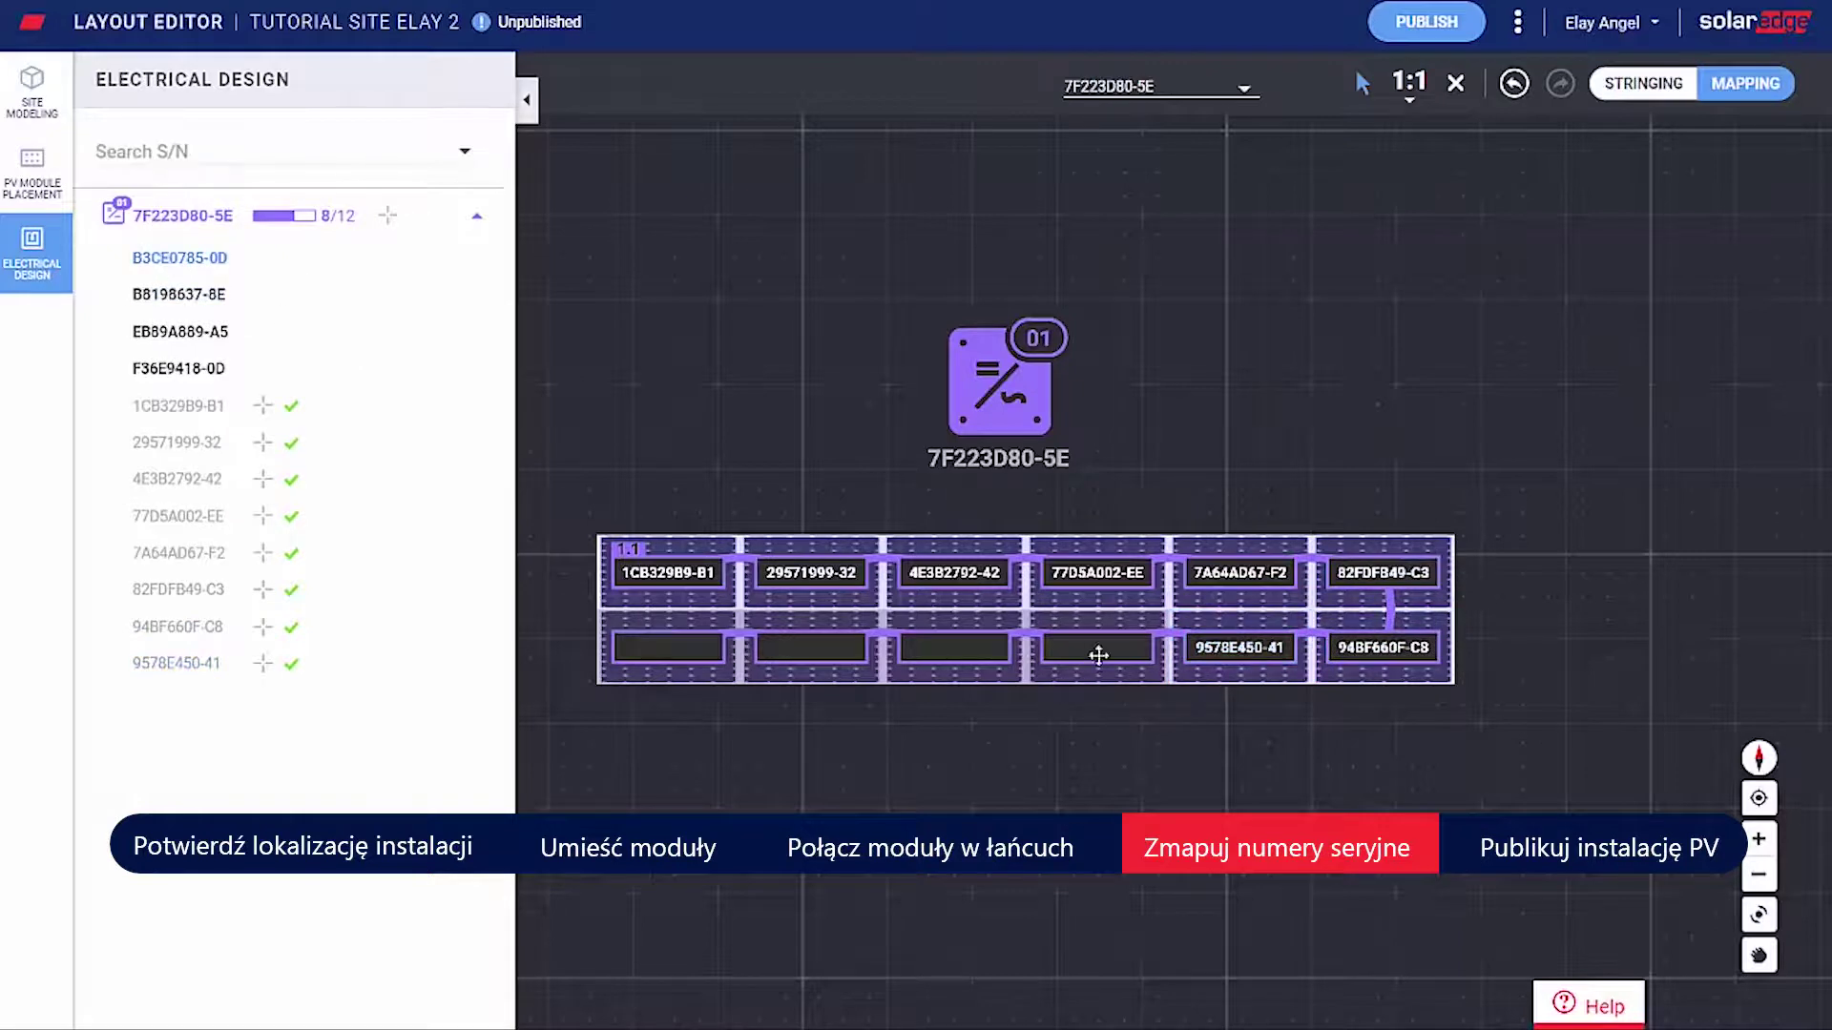
click(1097, 650)
click(923, 663)
click(811, 648)
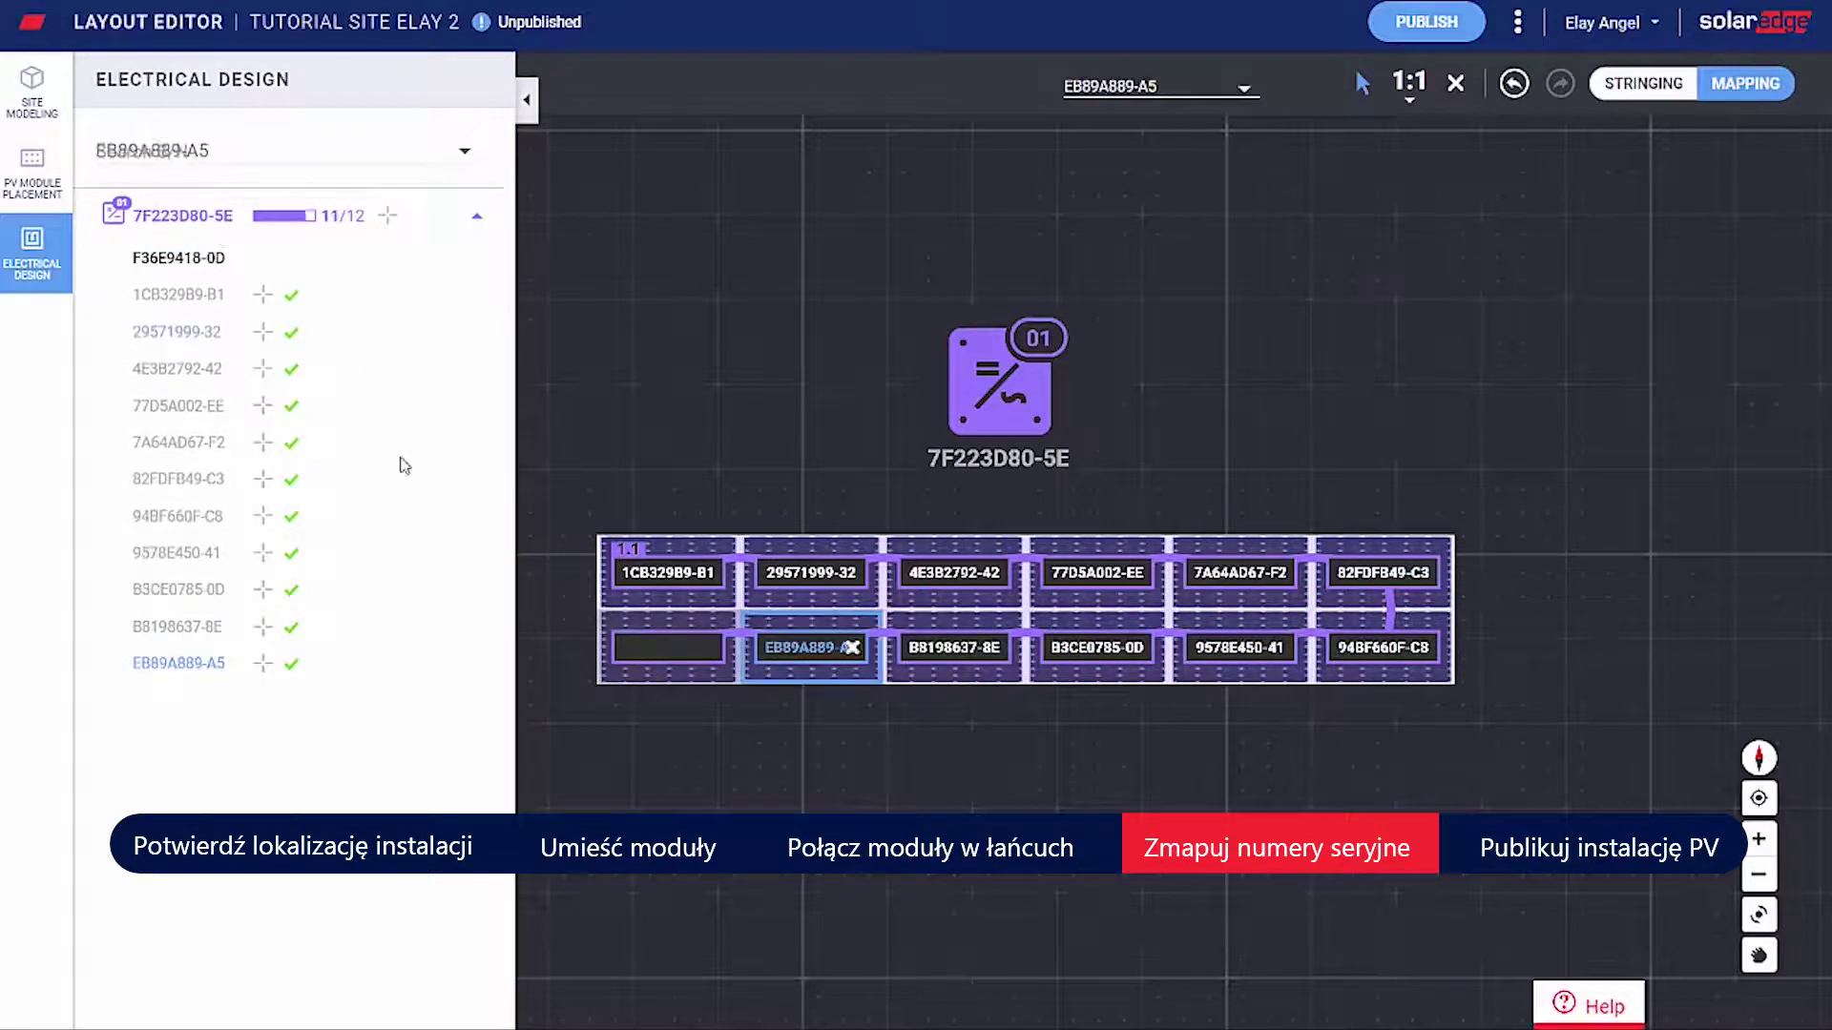
click(630, 654)
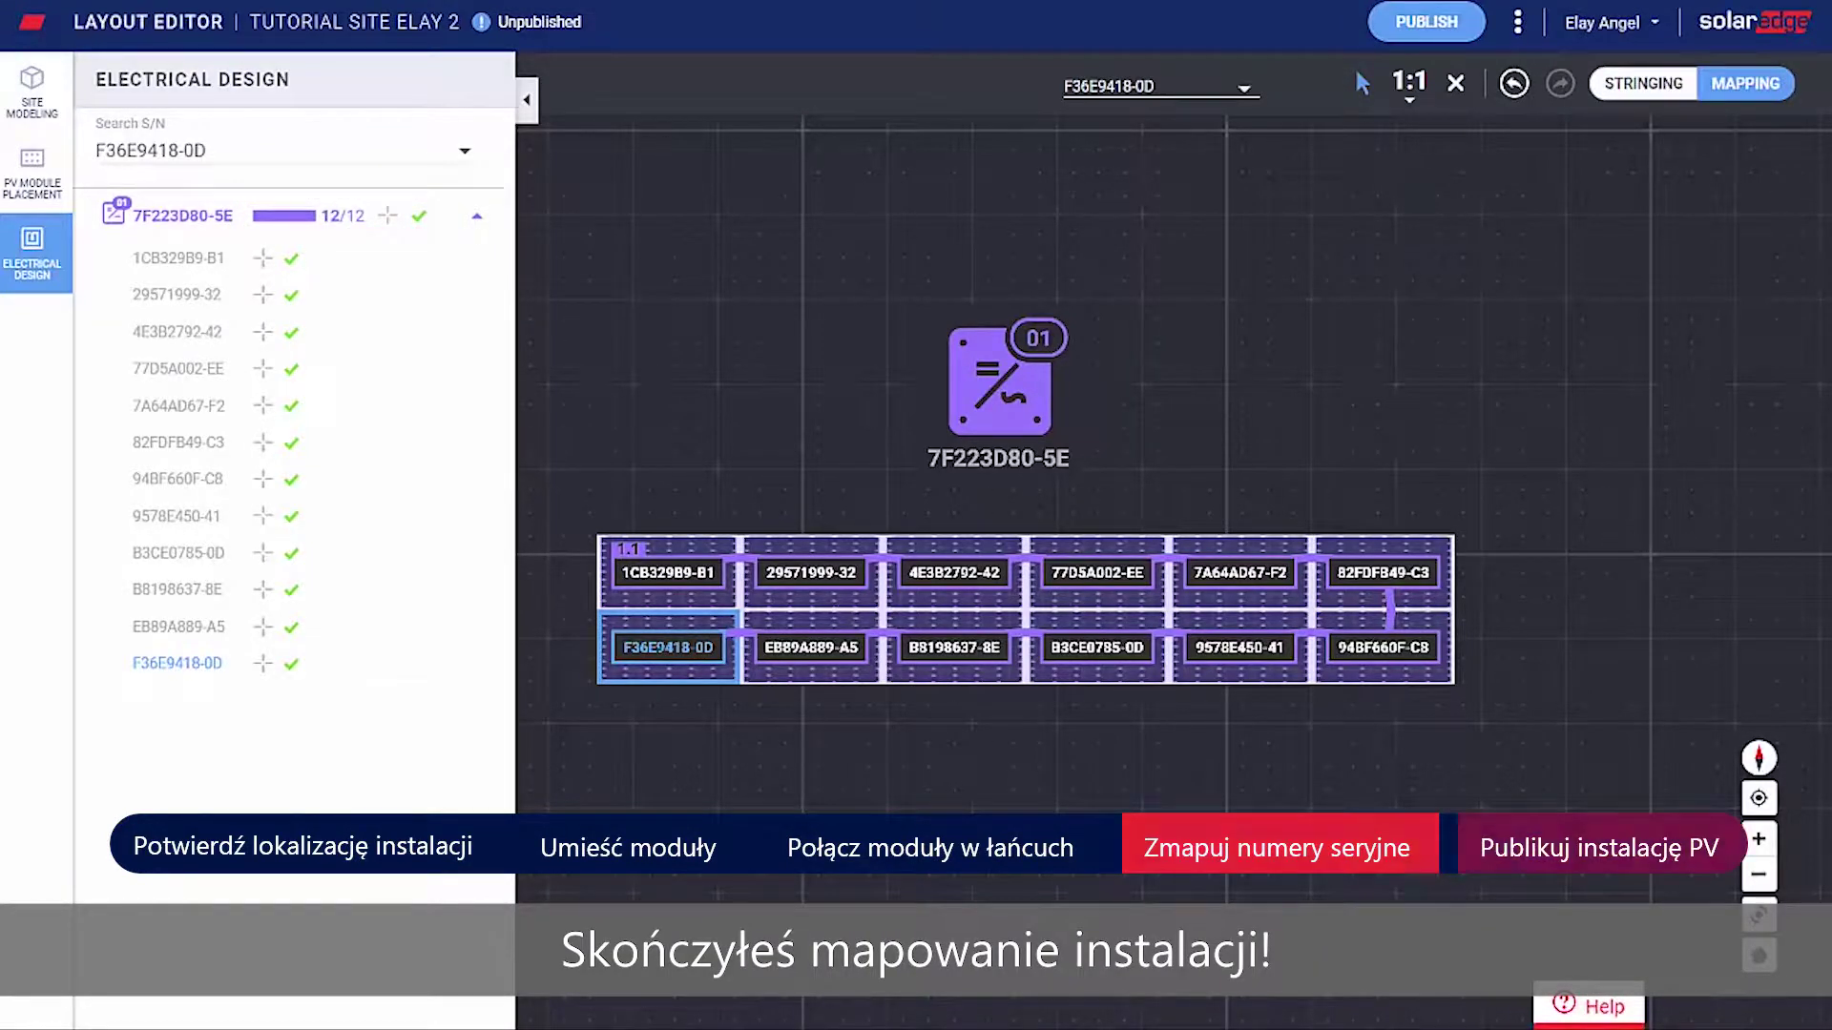
click(1459, 22)
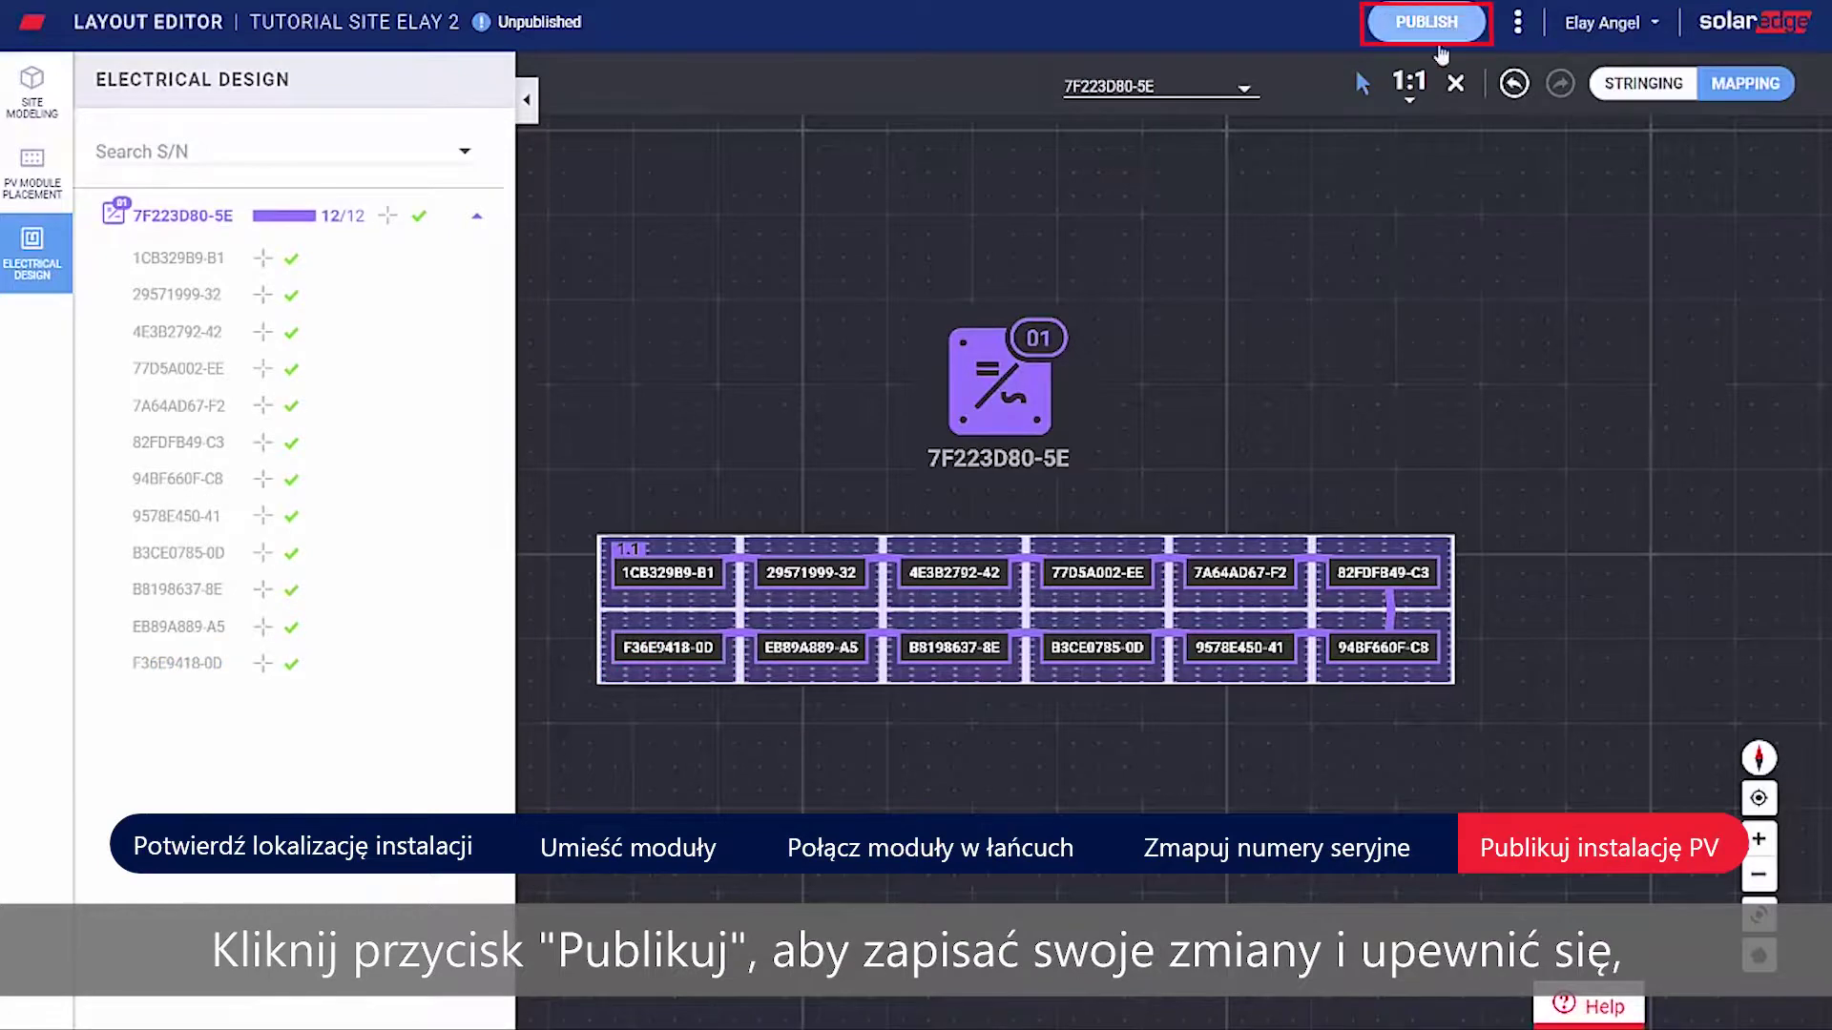